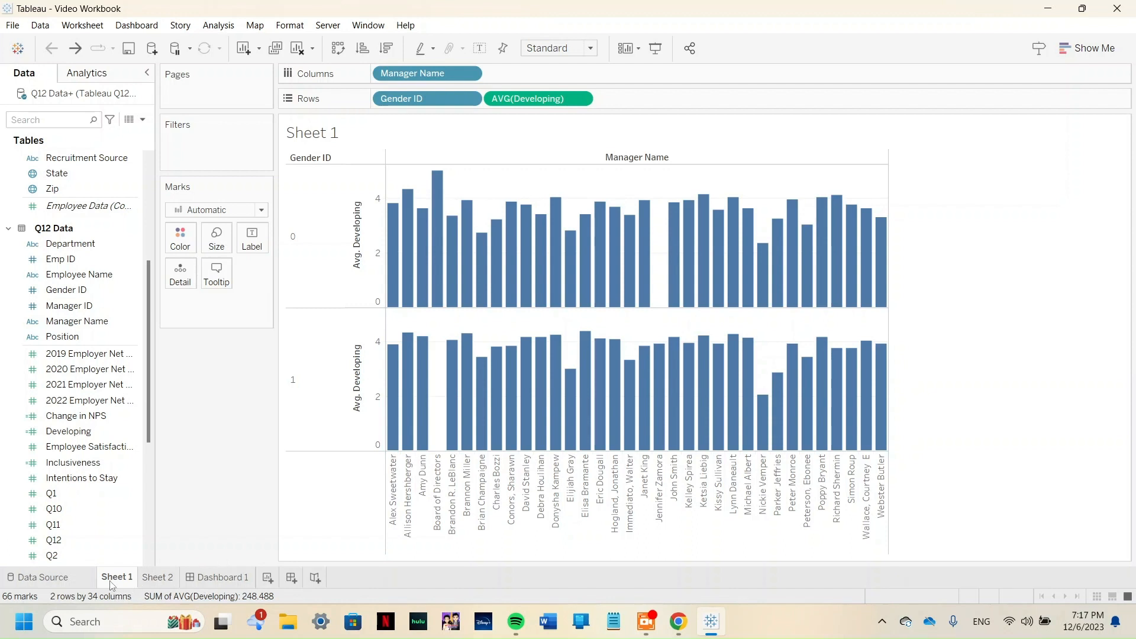
Step: Rename the worksheet Sheet 1 as Gender
mouse_move(111, 585)
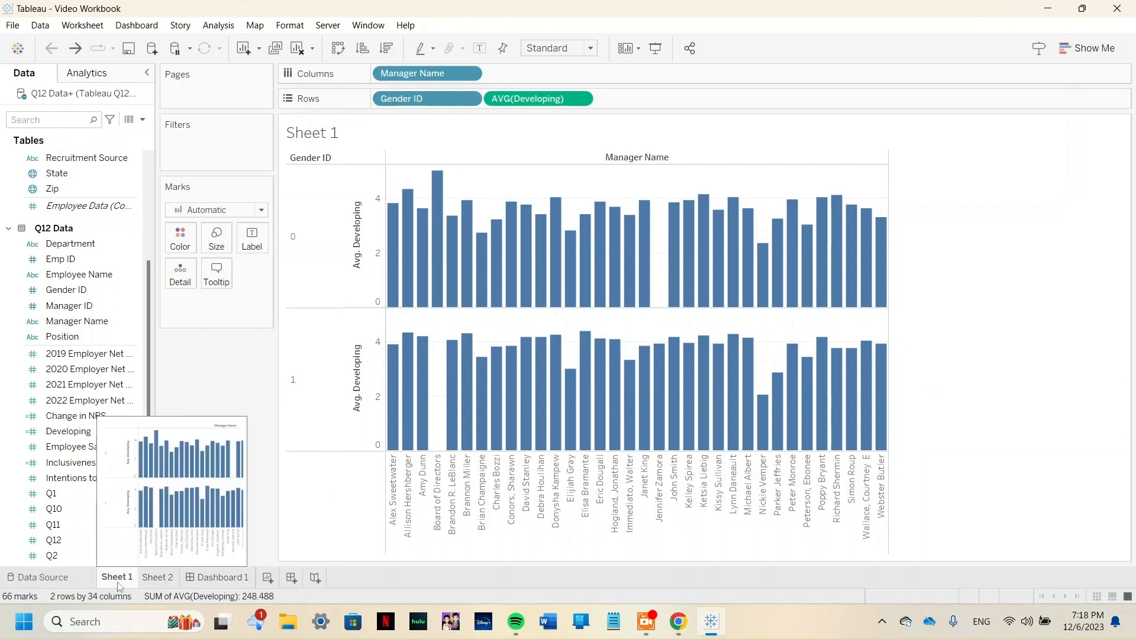
right_click(118, 584)
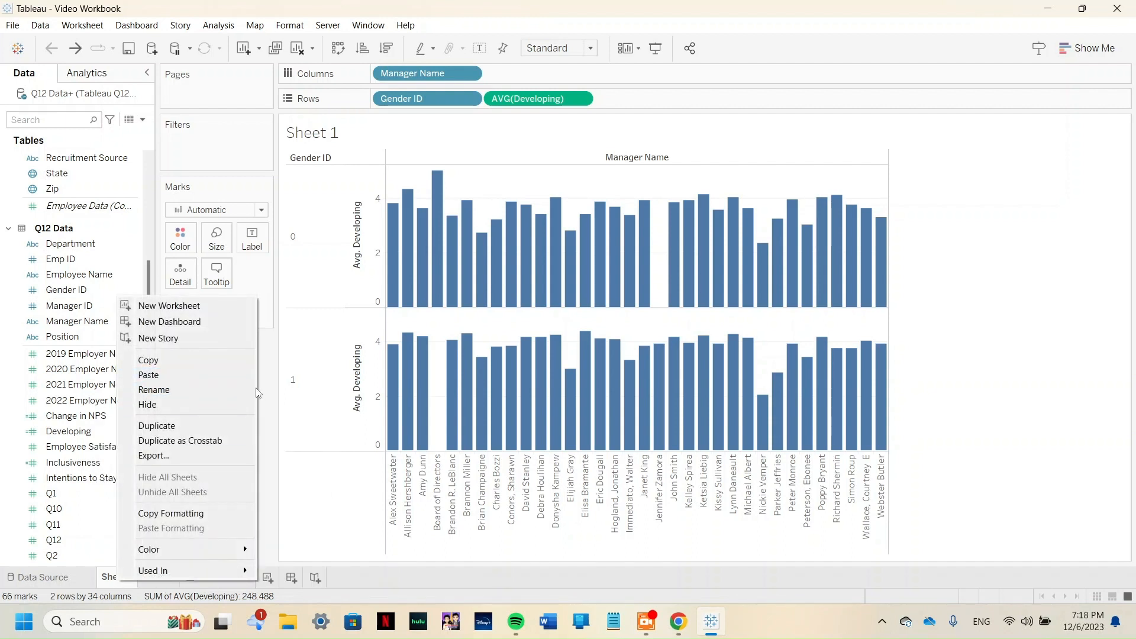
left_click(270, 395)
double_click(118, 580)
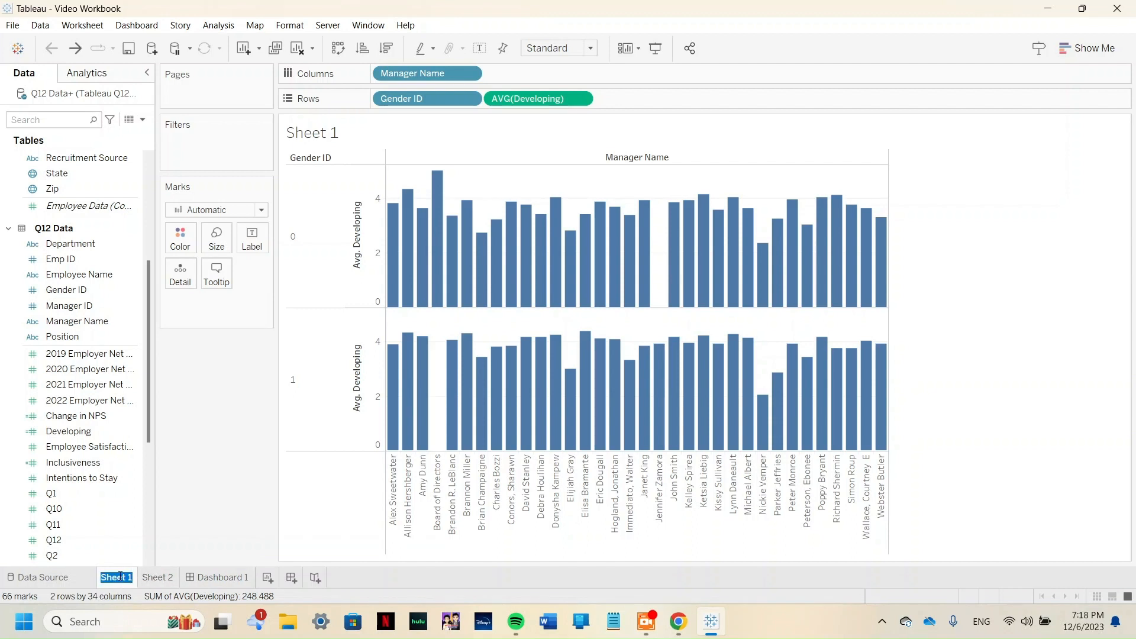
mouse_move(120, 576)
type("Gender")
key("Return")
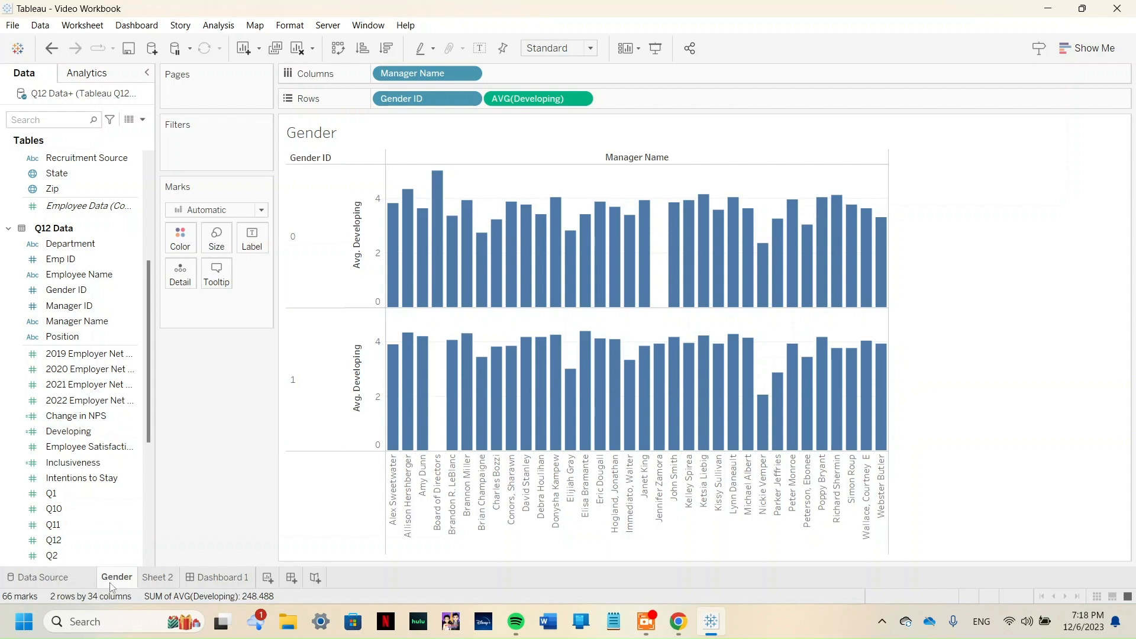
double_click(343, 137)
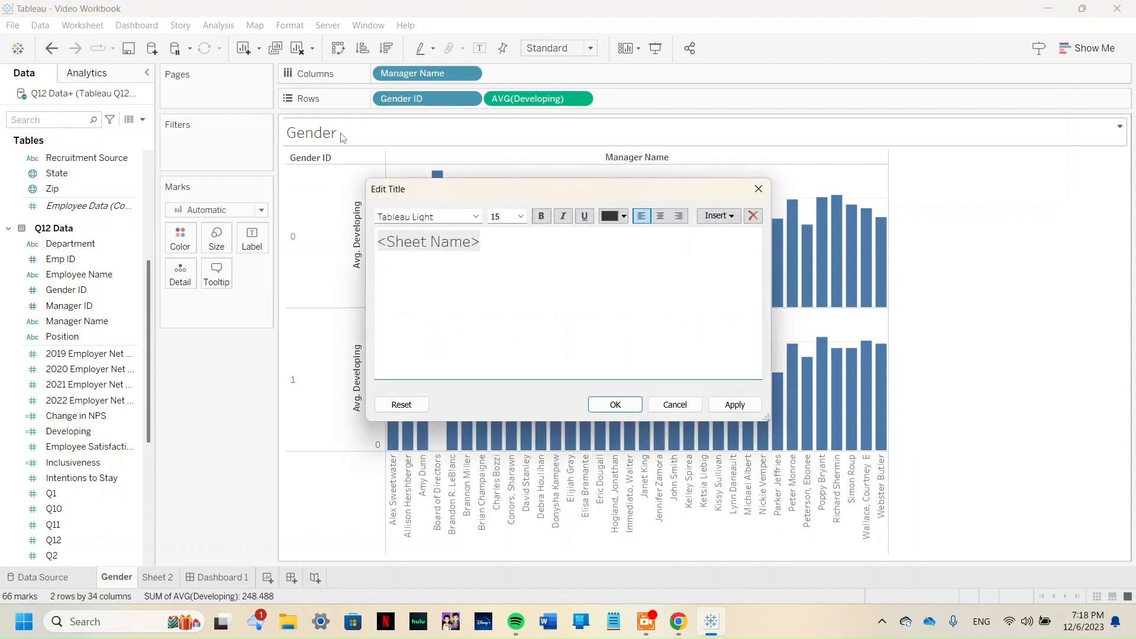
left_click(758, 189)
right_click(595, 137)
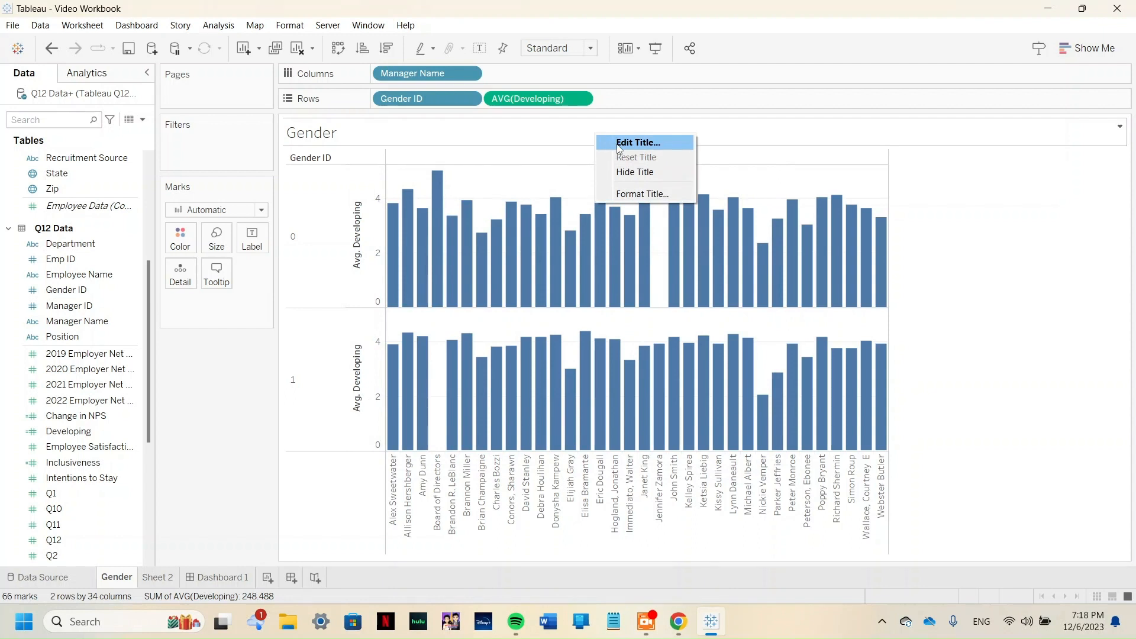
left_click(1102, 146)
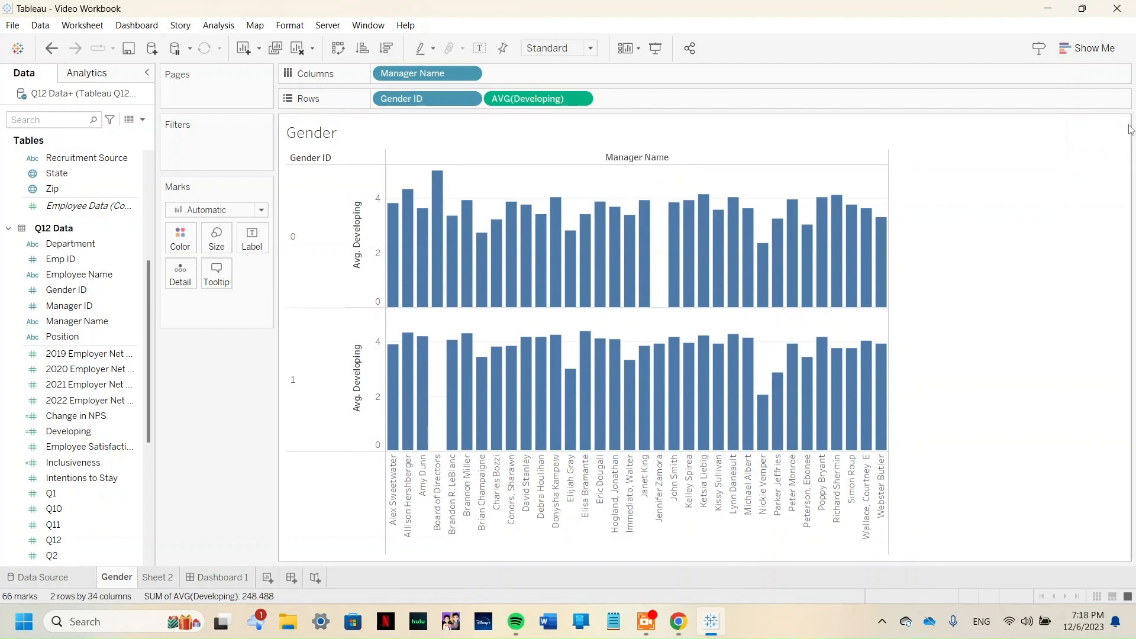
Step: Replace the worksheet title with "Manager Q12 Data Based on Gender" and apply it
left_click(1120, 126)
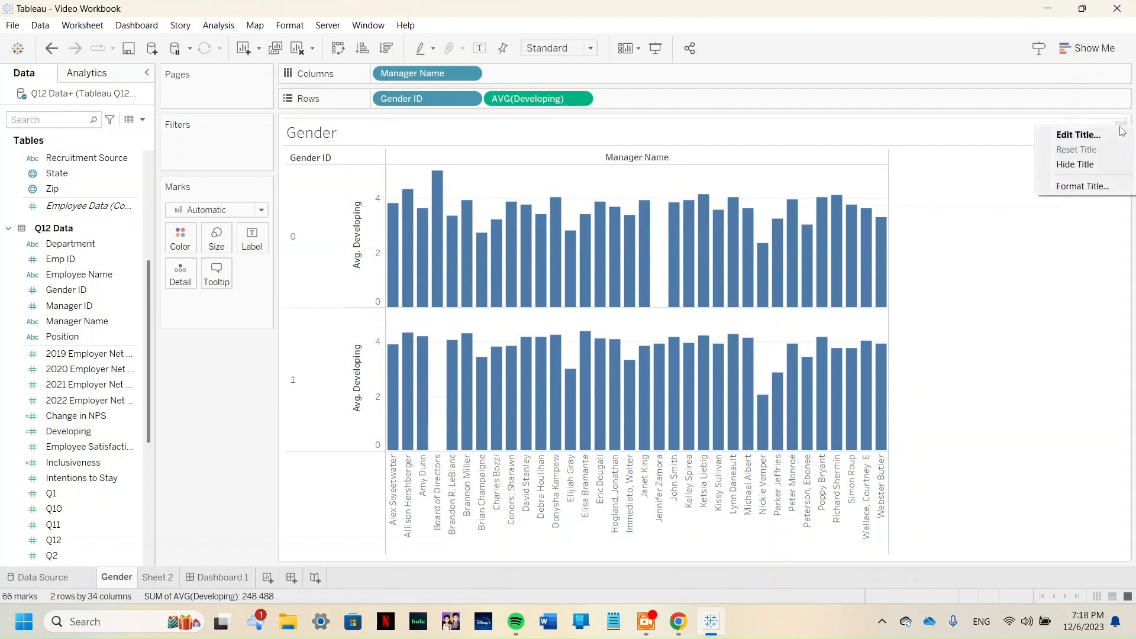
left_click(1089, 141)
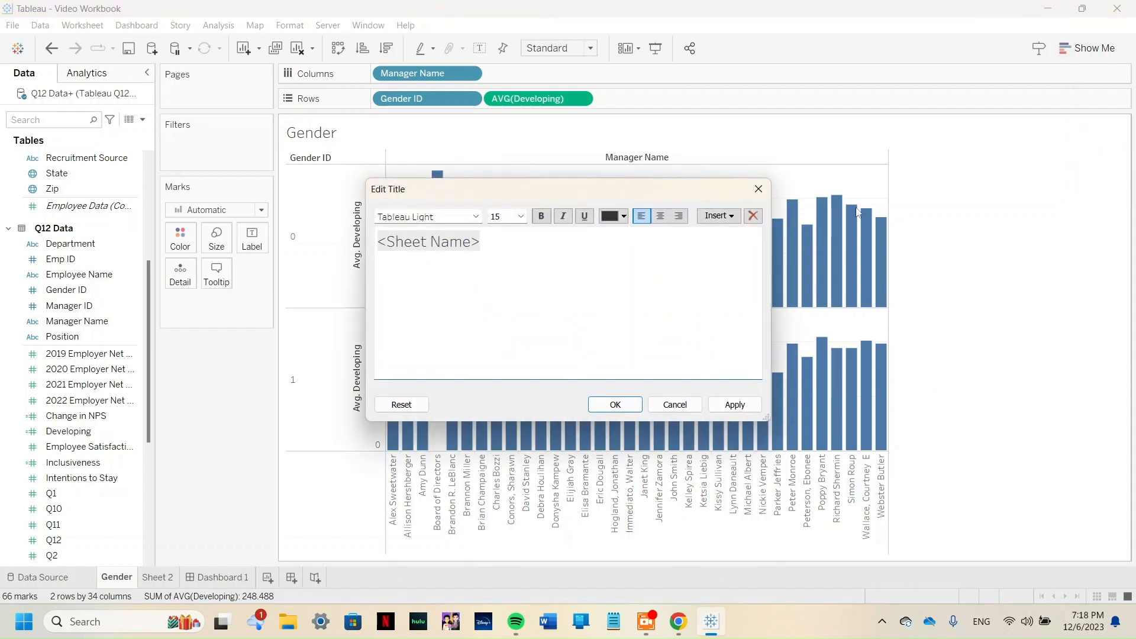
key("BackSpace")
key("BackSpace")
key("BackSpace")
key("BackSpace")
key("BackSpace")
key("BackSpace")
key("BackSpace")
key("BackSpace")
key("BackSpace")
key("BackSpace")
key("BackSpace")
key("BackSpace")
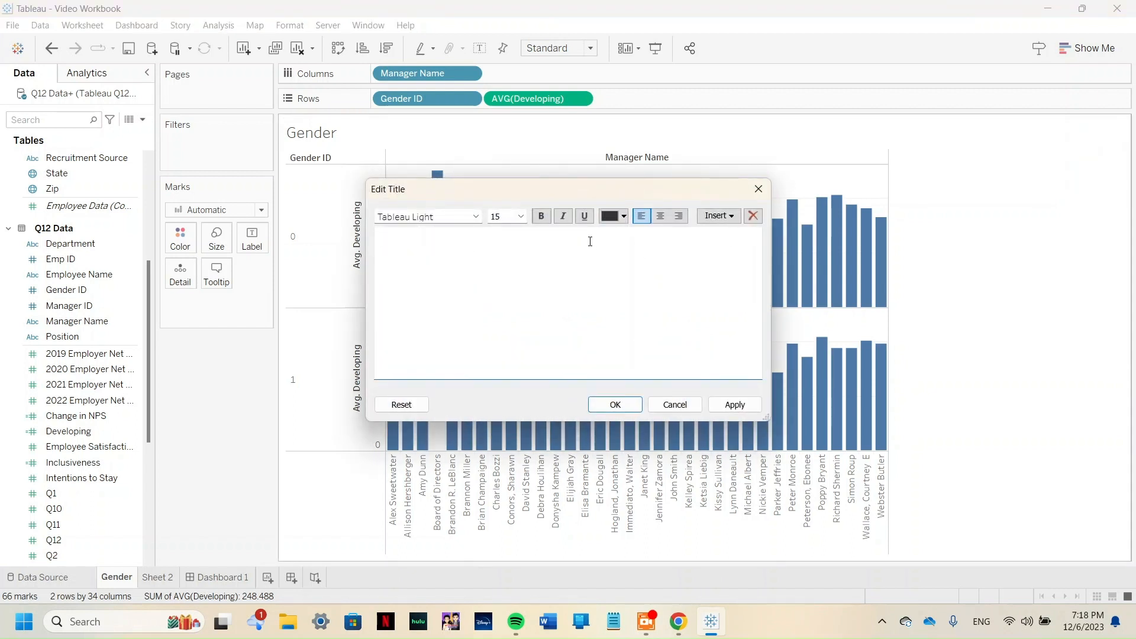
type("Managers")
key("BackSpace")
type("Q12 ")
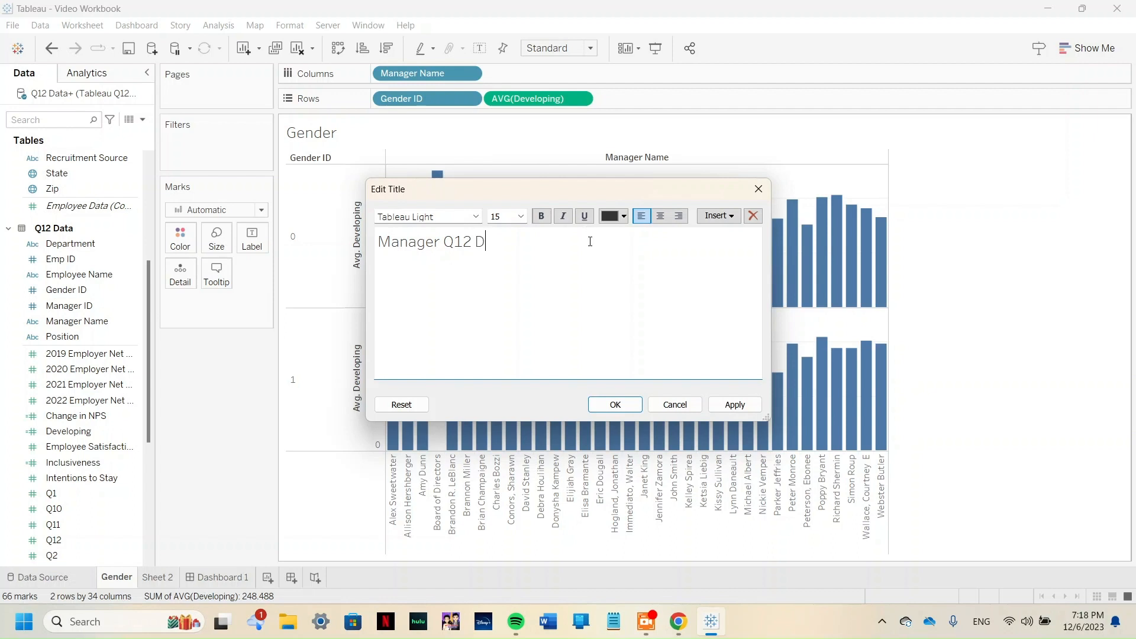
type("Data Based on")
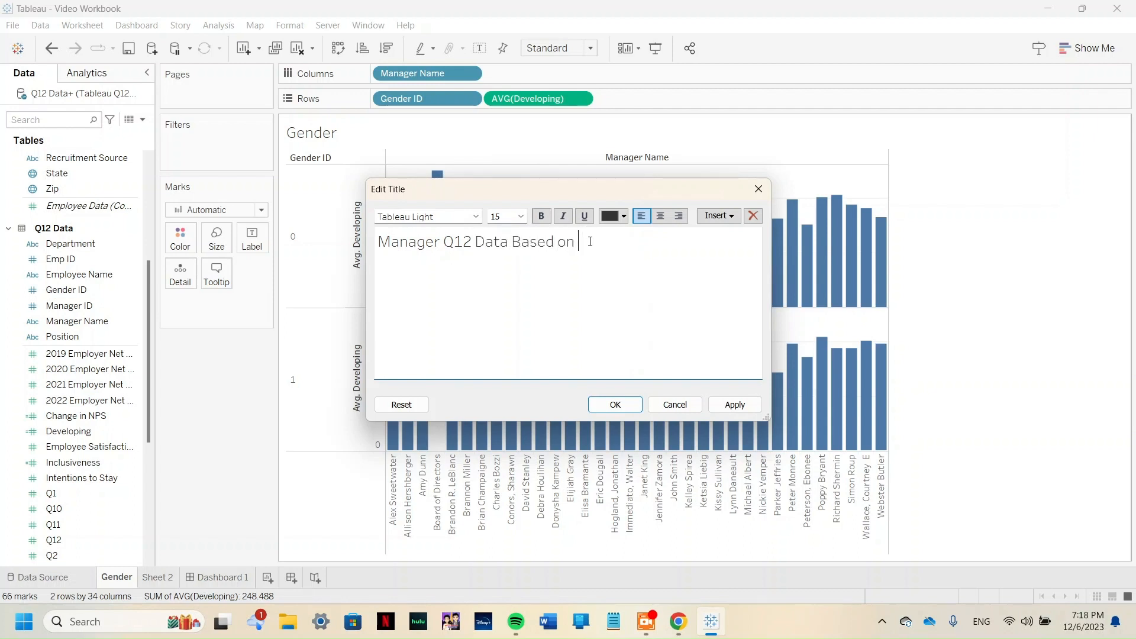
type(" Gender")
left_click(728, 414)
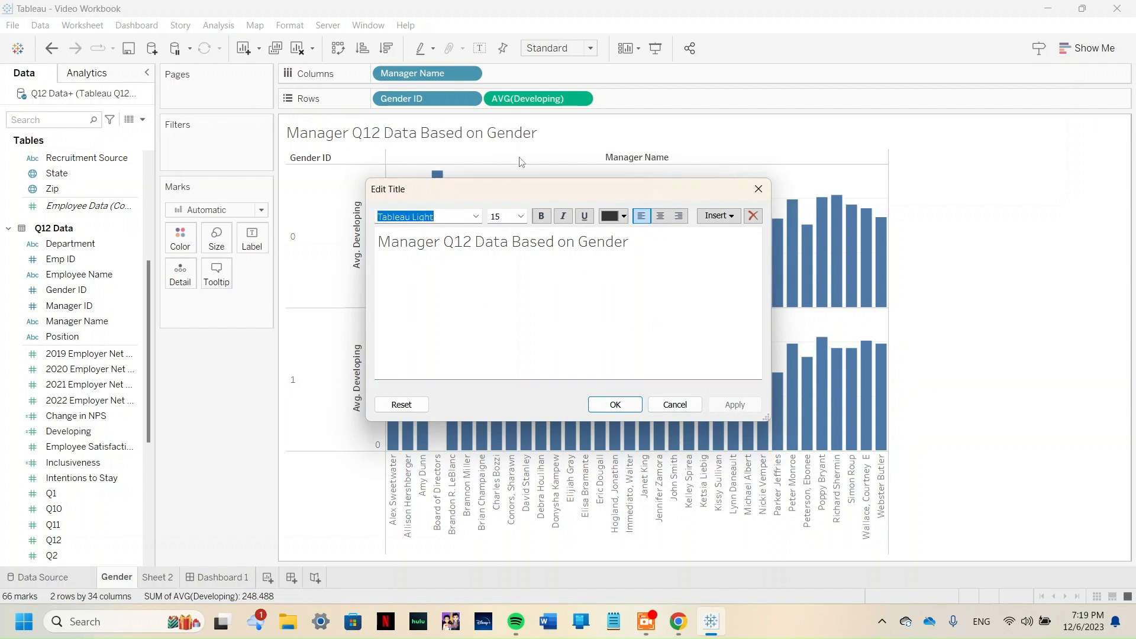
Step: Try the worksheet title centred, restore its left alignment and close the title editor
left_click(660, 220)
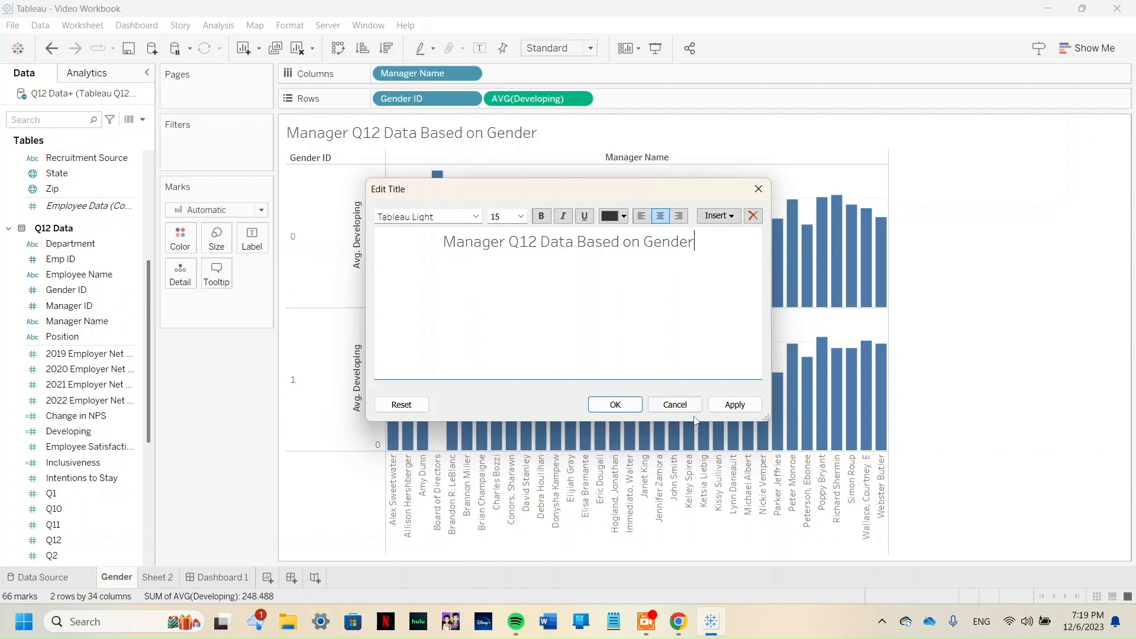
left_click(720, 406)
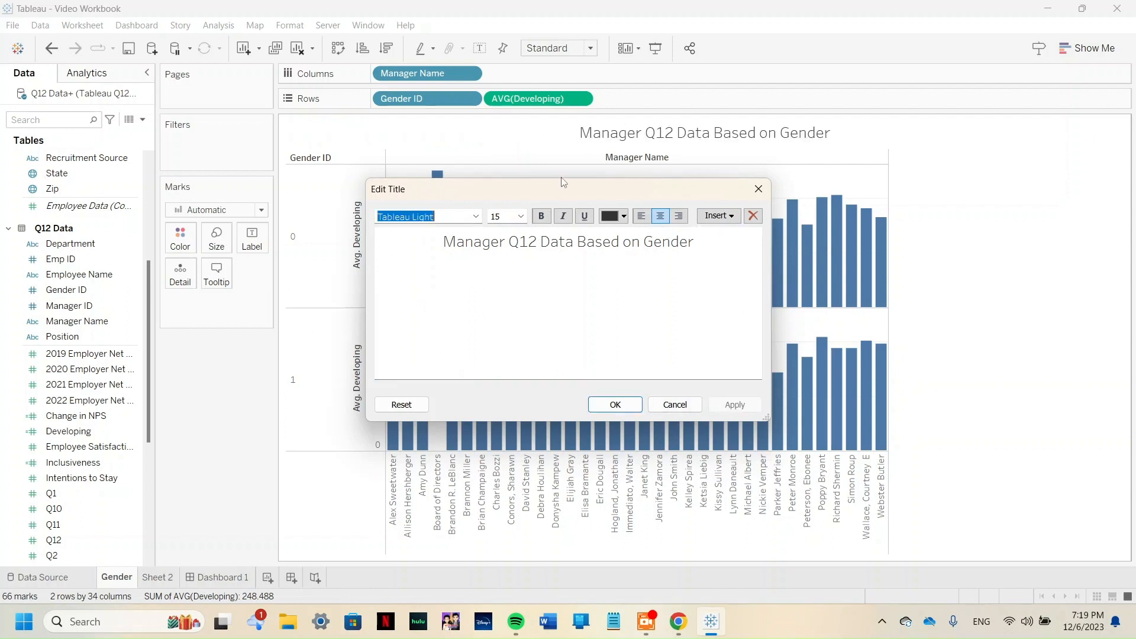
left_click(641, 216)
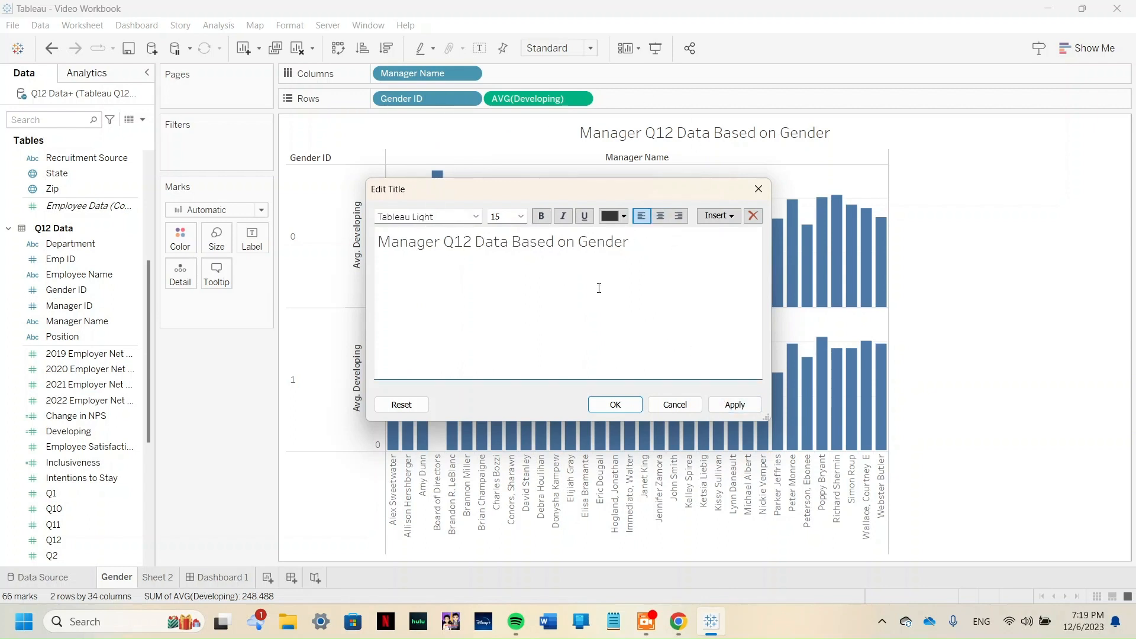
left_click(615, 405)
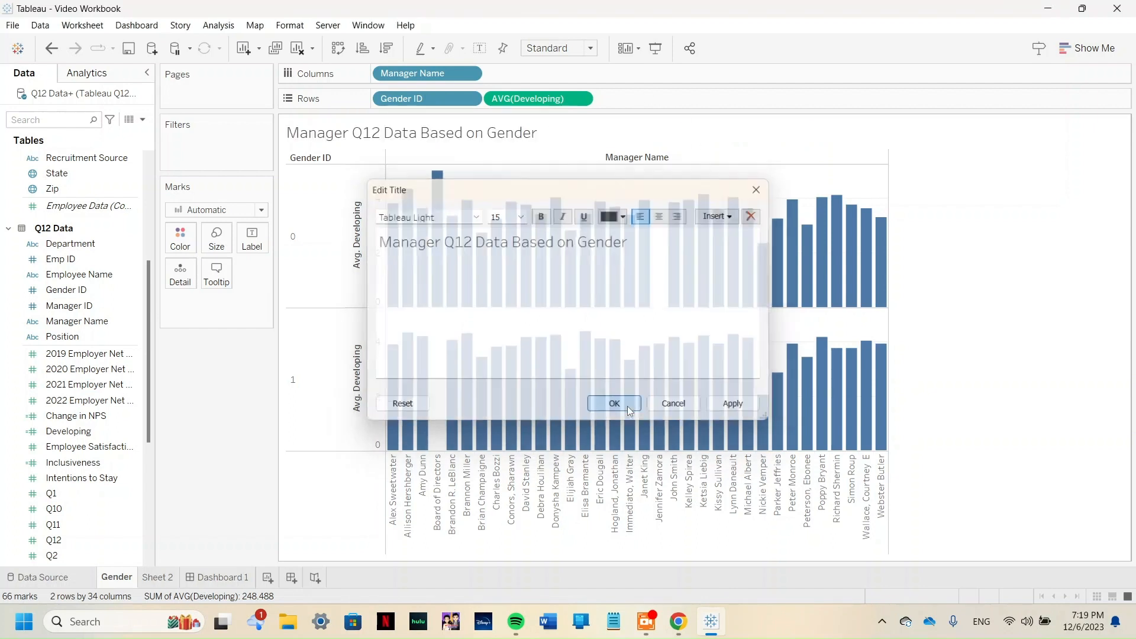
Step: Assign aliases to the Gender ID values: Female for 0 and Male for 1
mouse_move(638, 275)
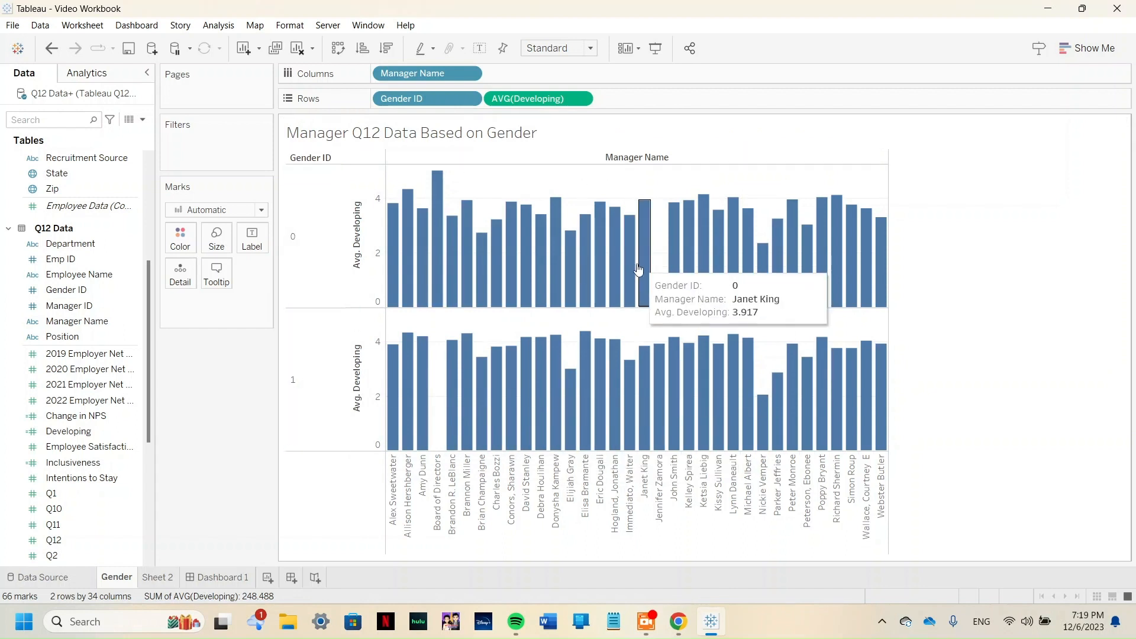
mouse_move(833, 371)
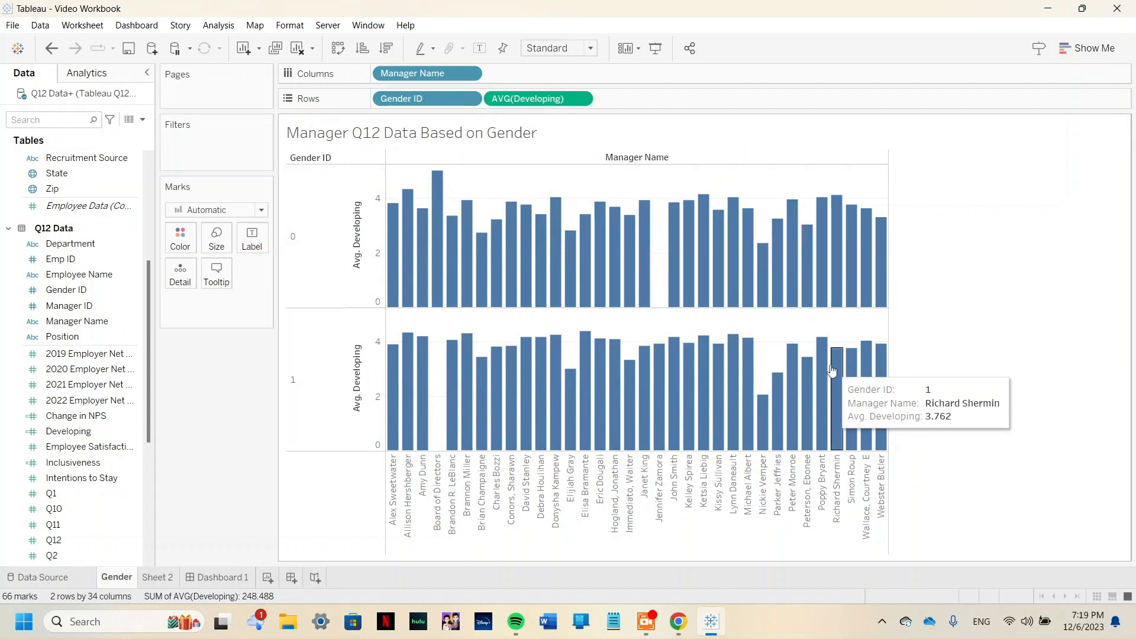
mouse_move(474, 353)
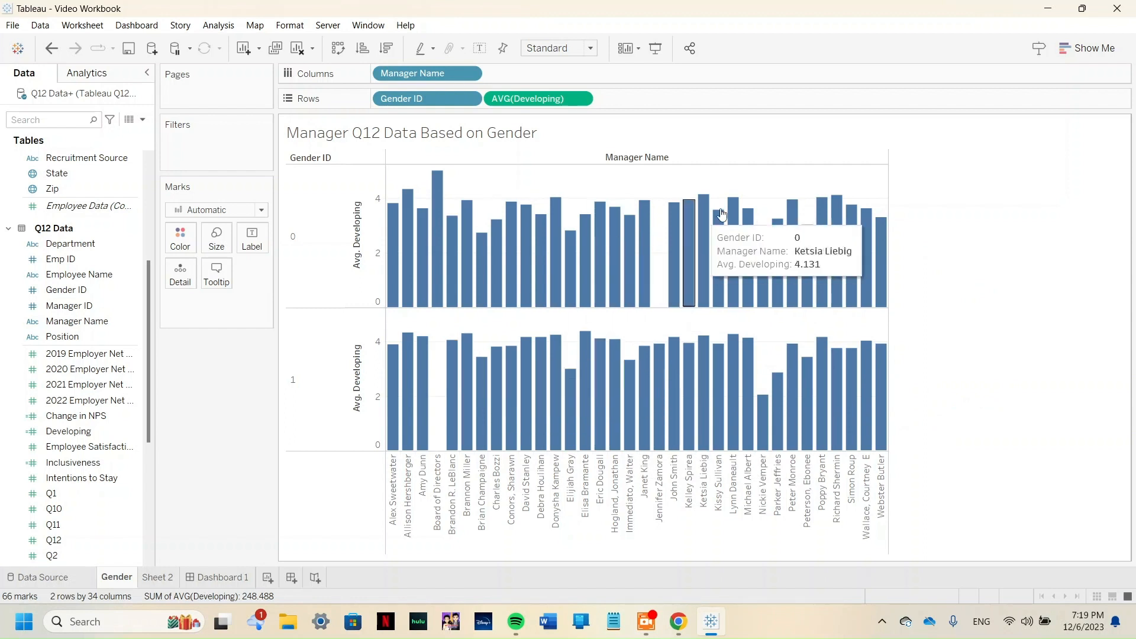
mouse_move(405, 267)
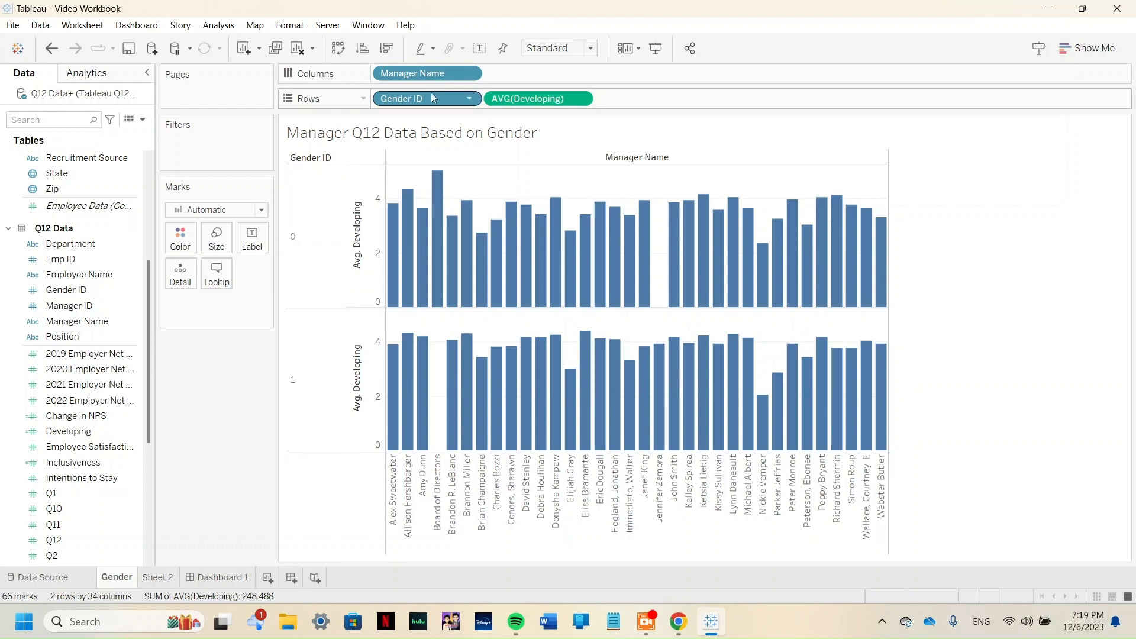
left_click(470, 99)
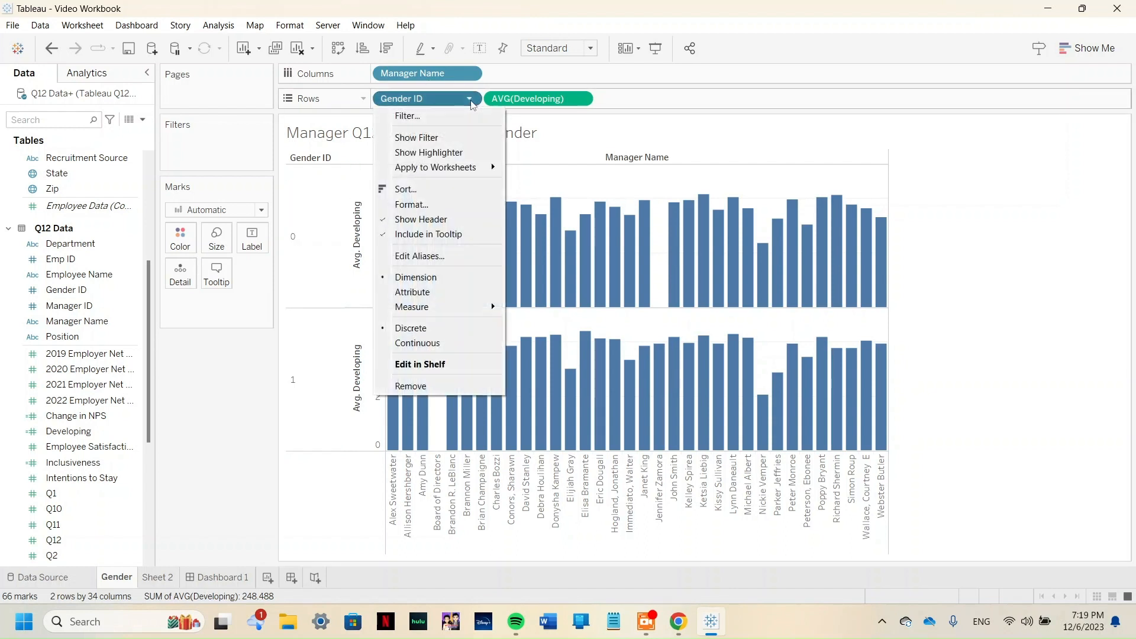
left_click(439, 256)
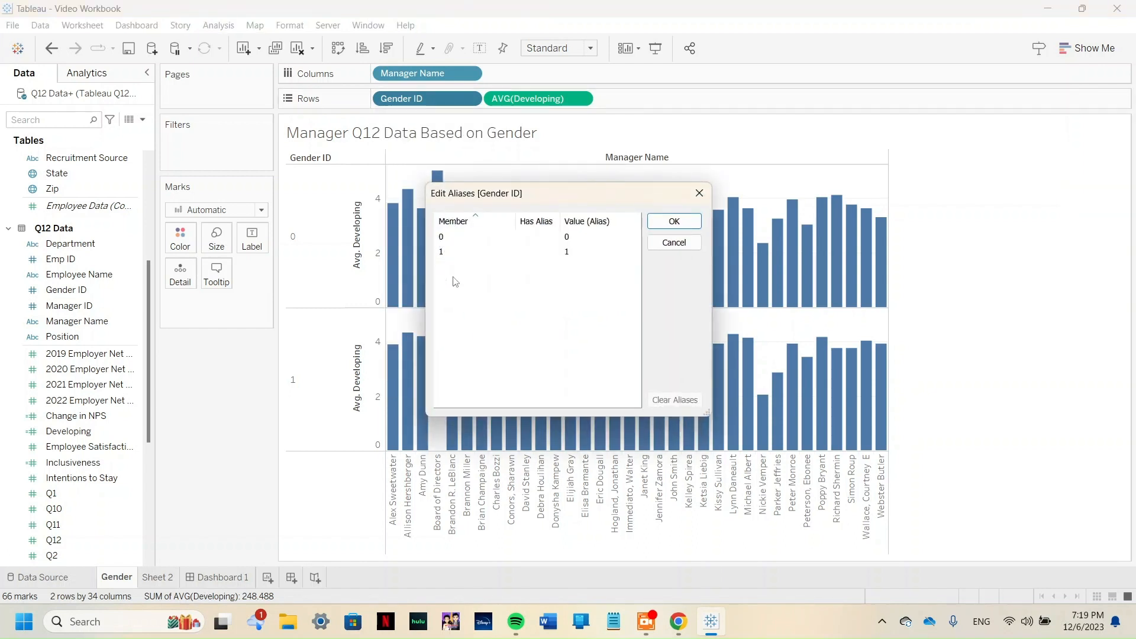
double_click(581, 237)
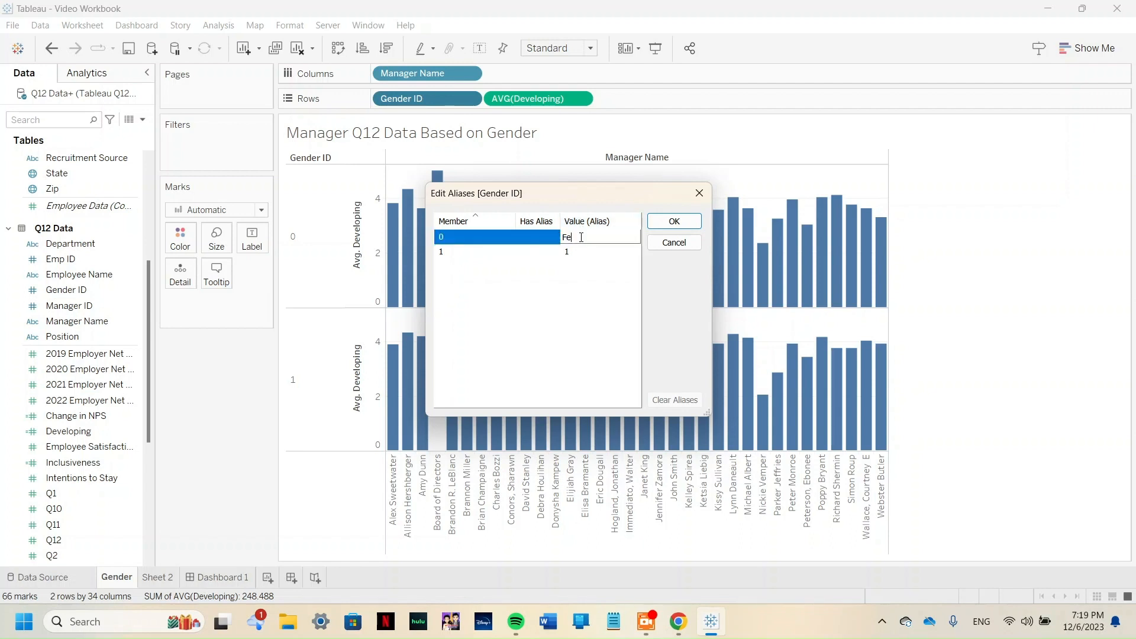
type("Female")
double_click(585, 251)
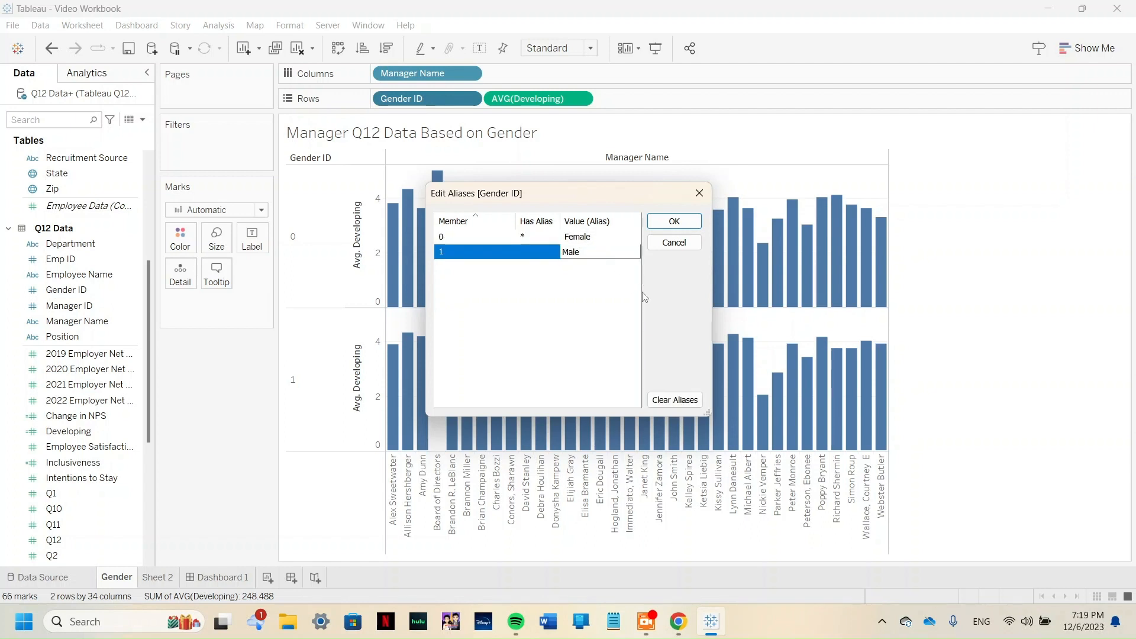
left_click(673, 221)
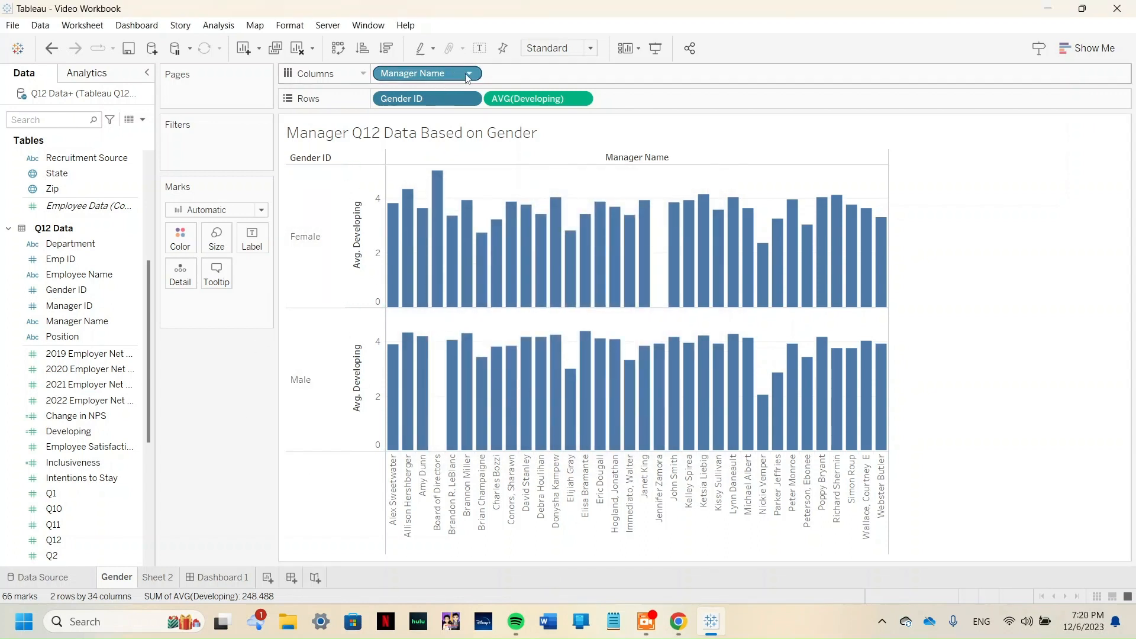
Step: Review the aliases assigned to the Gender ID members and close the list
left_click(472, 101)
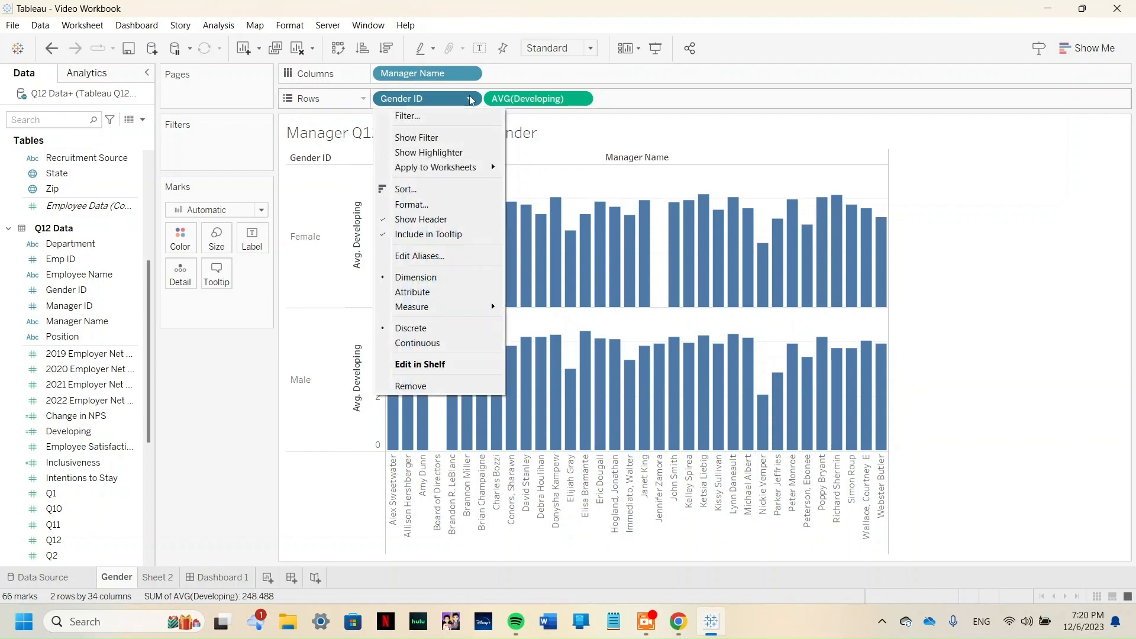
left_click(423, 262)
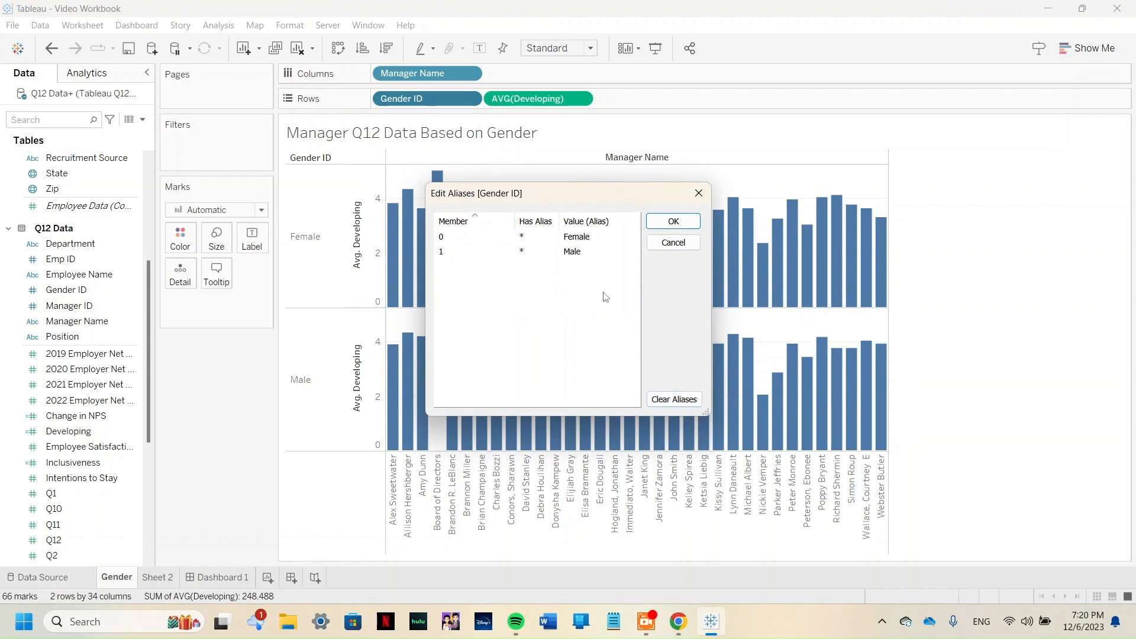
left_click(671, 222)
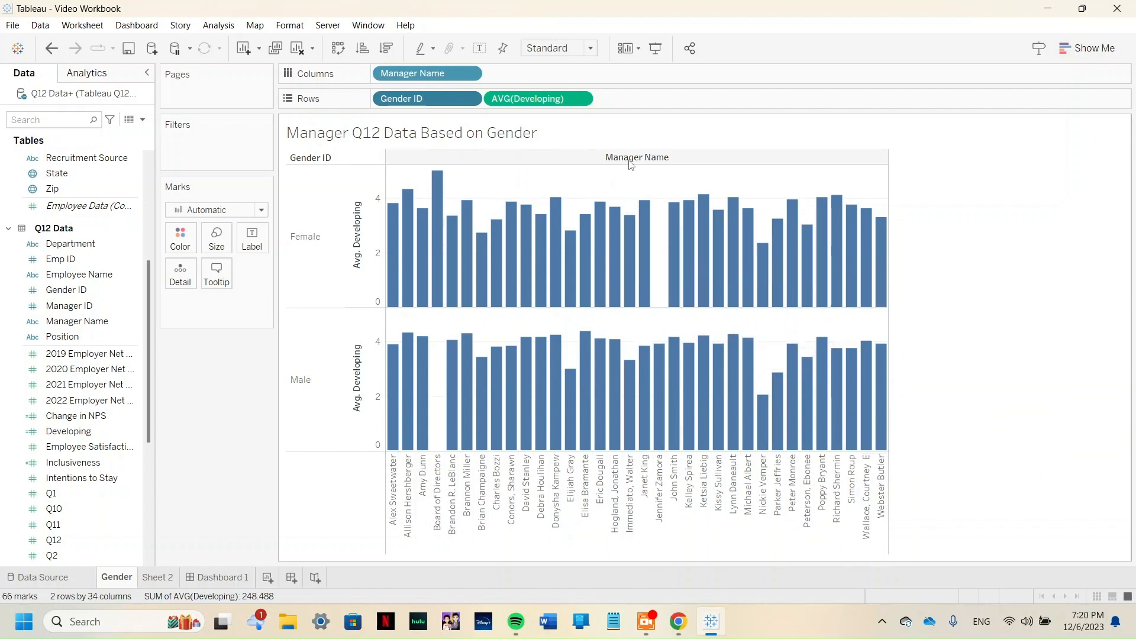
Step: Filter Manager Name to leave out Board of Directors and the last manager in the list, and apply the filter
left_click(470, 74)
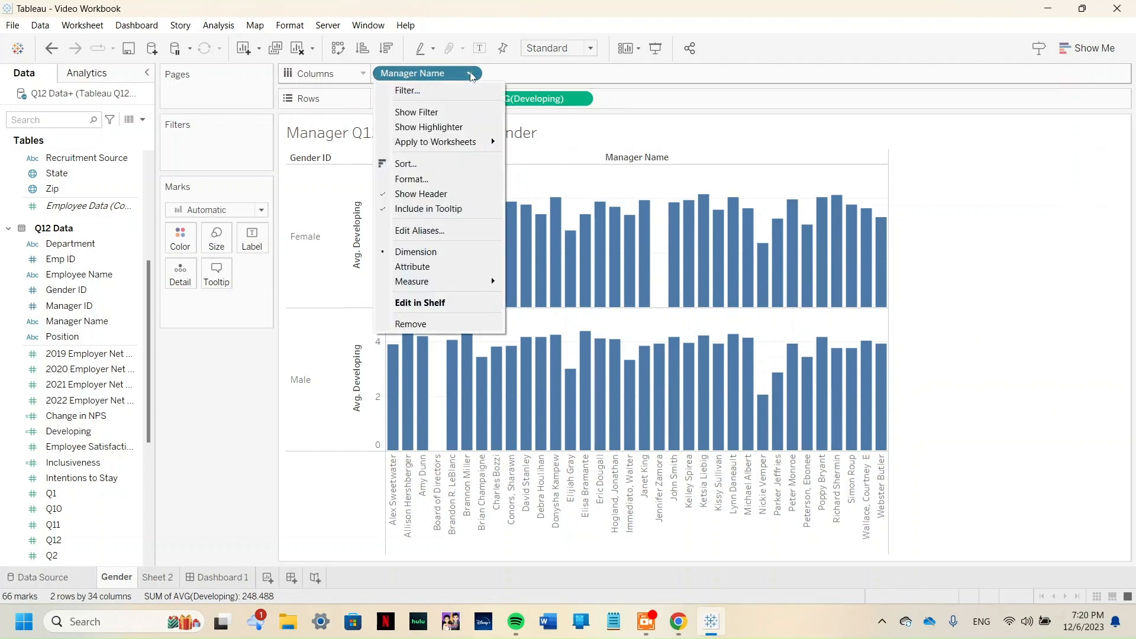
left_click(457, 90)
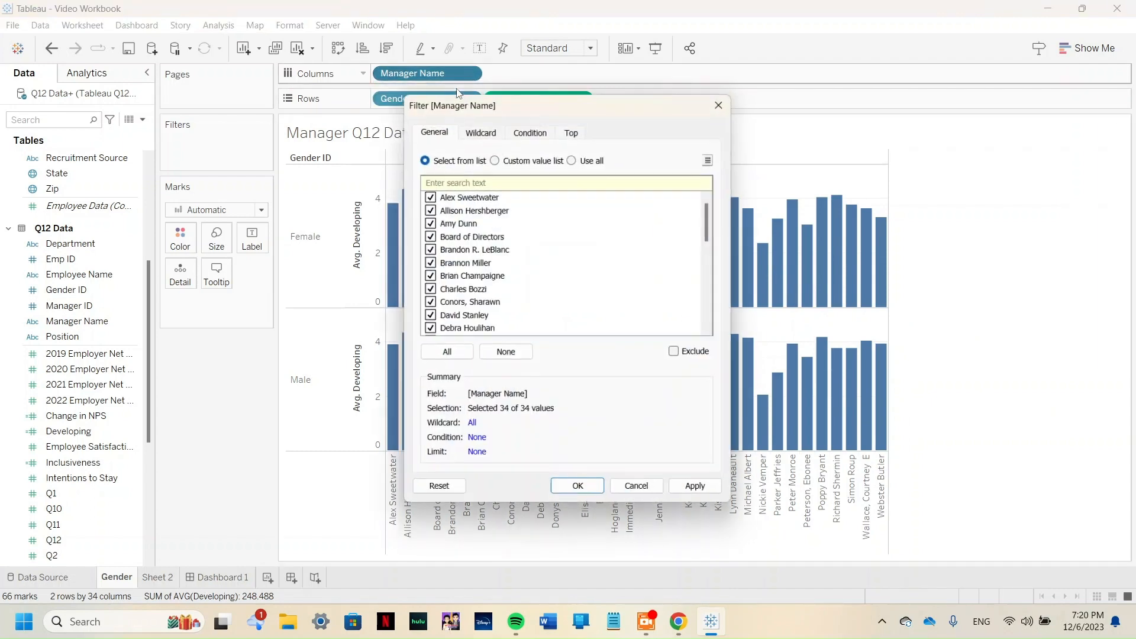
scroll(472, 259, "down", 8)
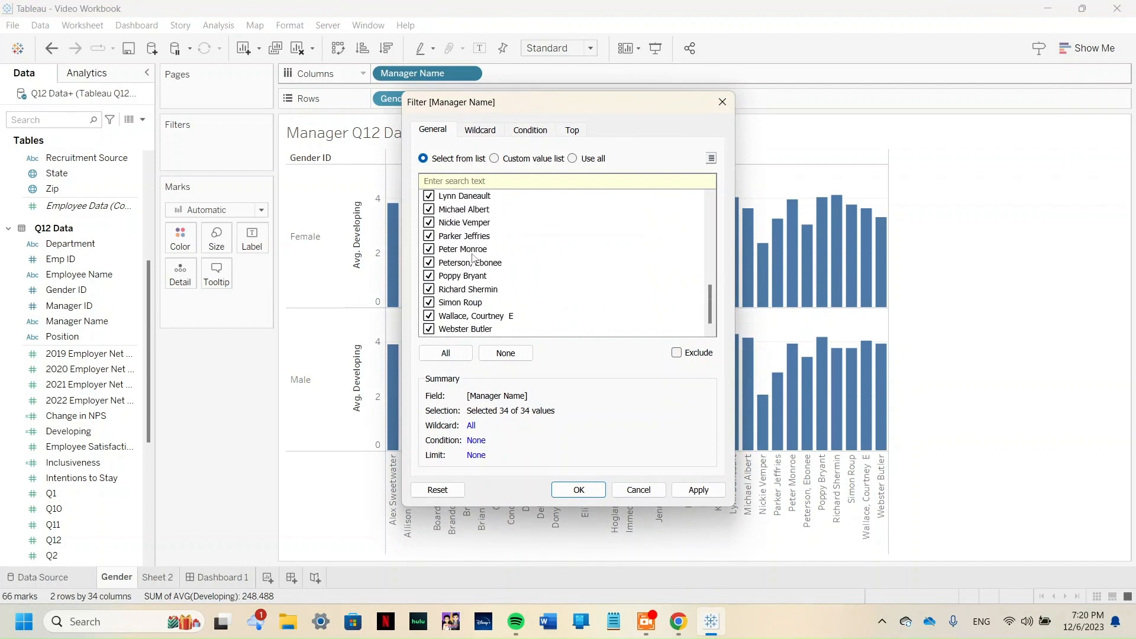
scroll(472, 259, "up", 8)
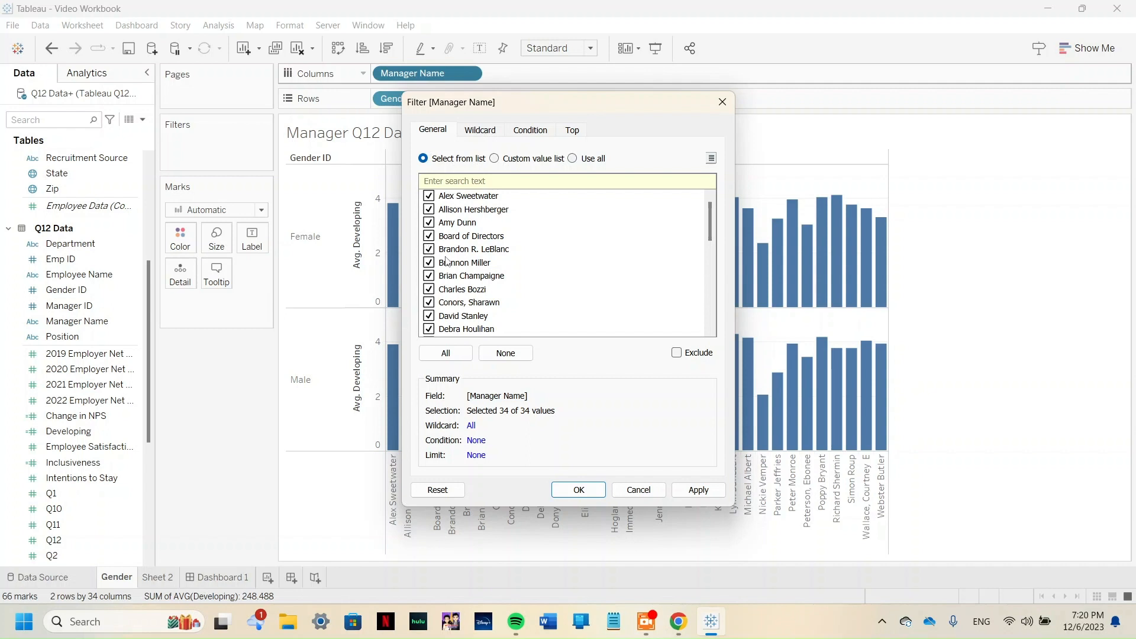
scroll(456, 262, "down", 8)
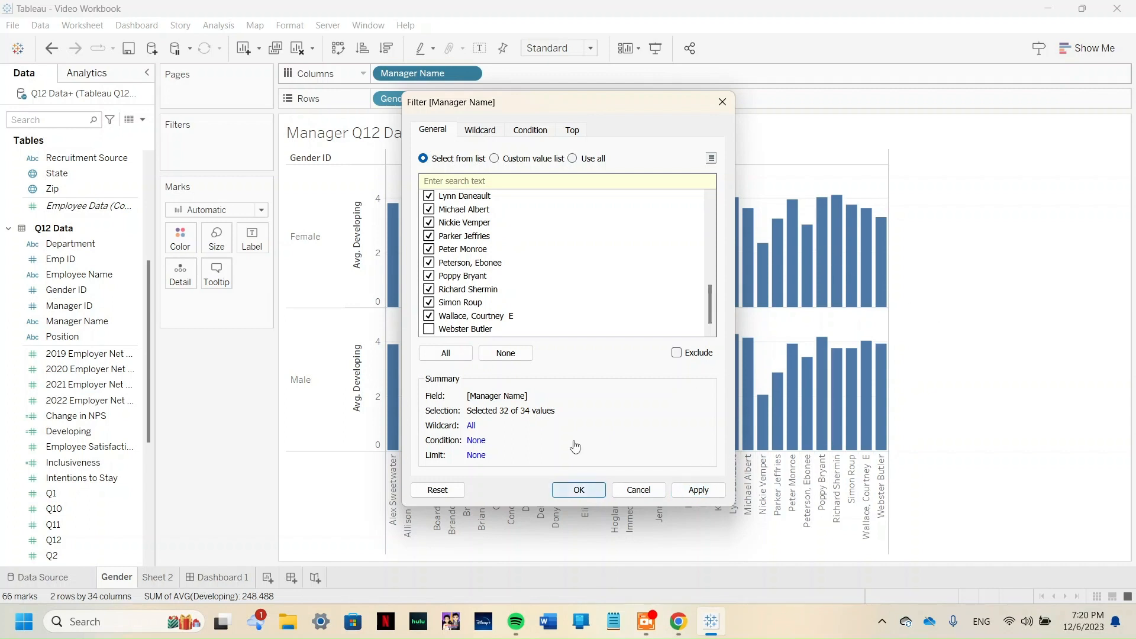
left_click(699, 492)
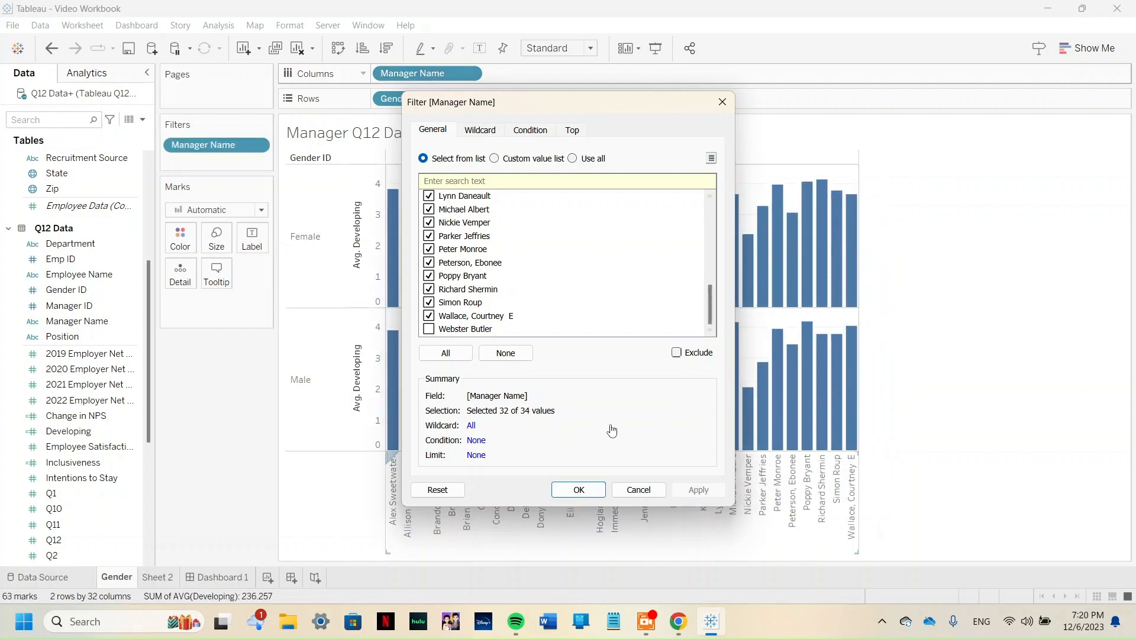
Step: Confirm the Manager Name filter and color the bars by the average of Developing
left_click(572, 490)
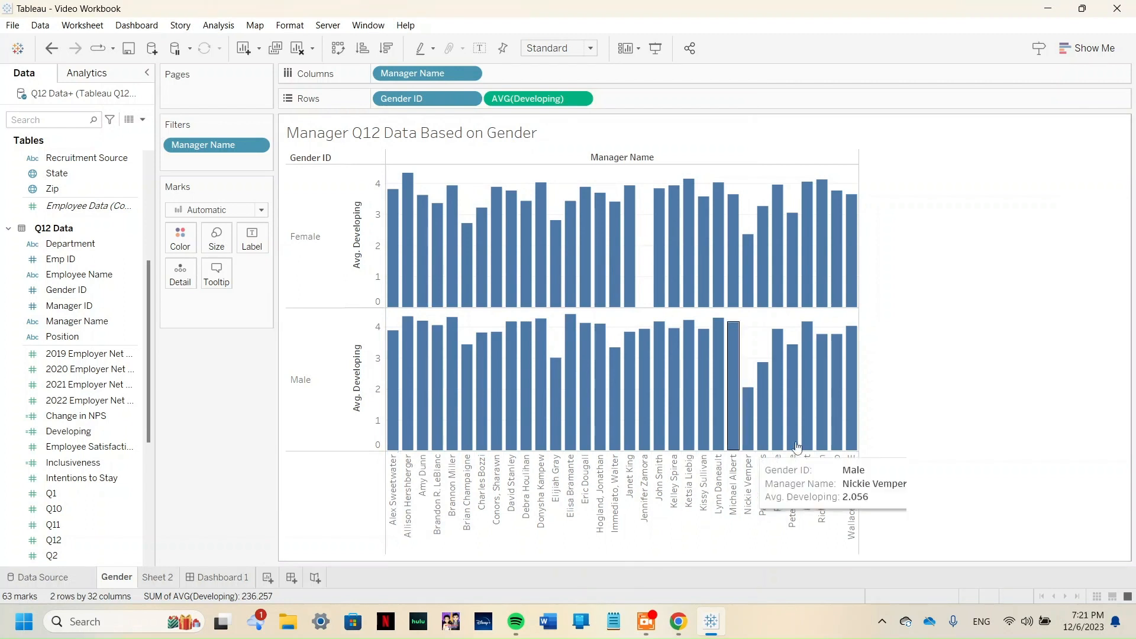
mouse_move(856, 265)
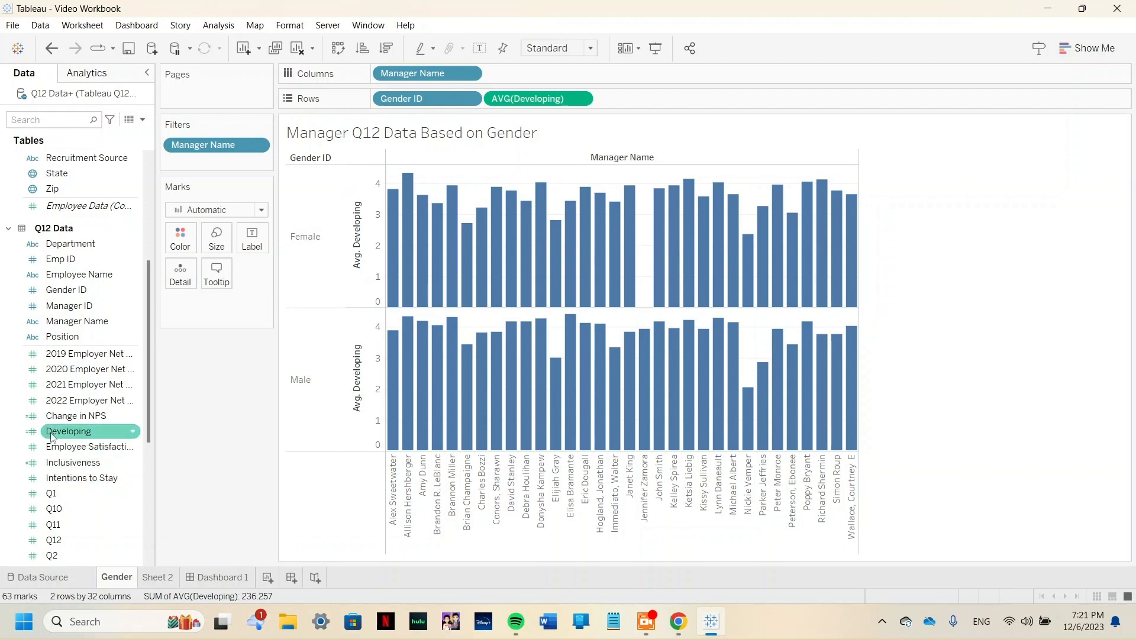
mouse_move(52, 437)
left_mouse_down()
mouse_move(161, 239)
mouse_move(175, 241)
left_mouse_up()
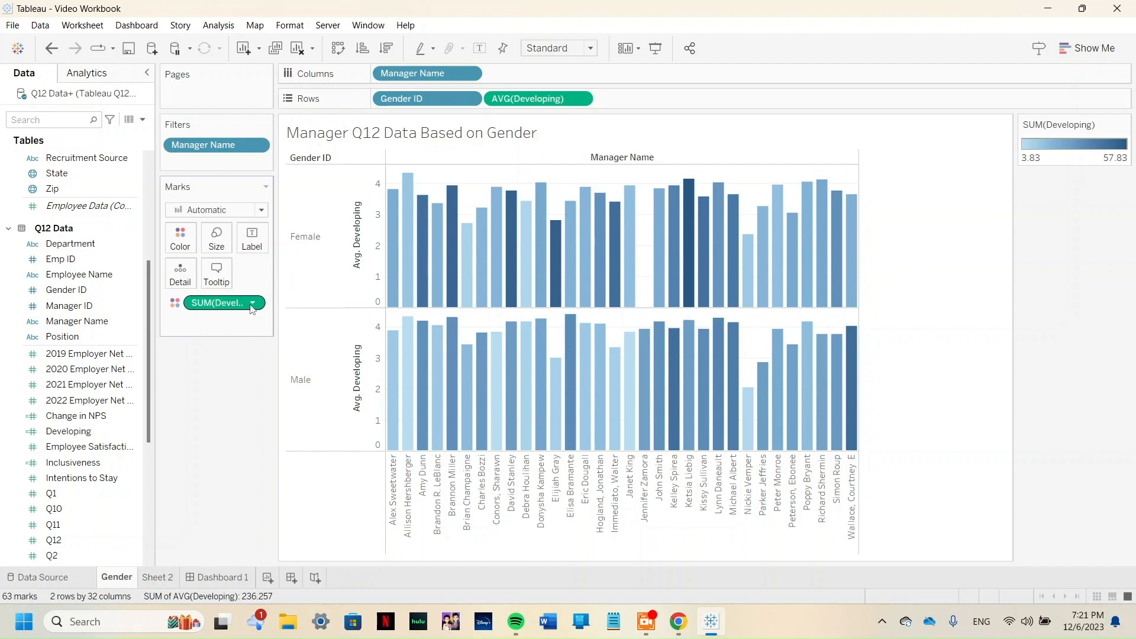
left_click(252, 305)
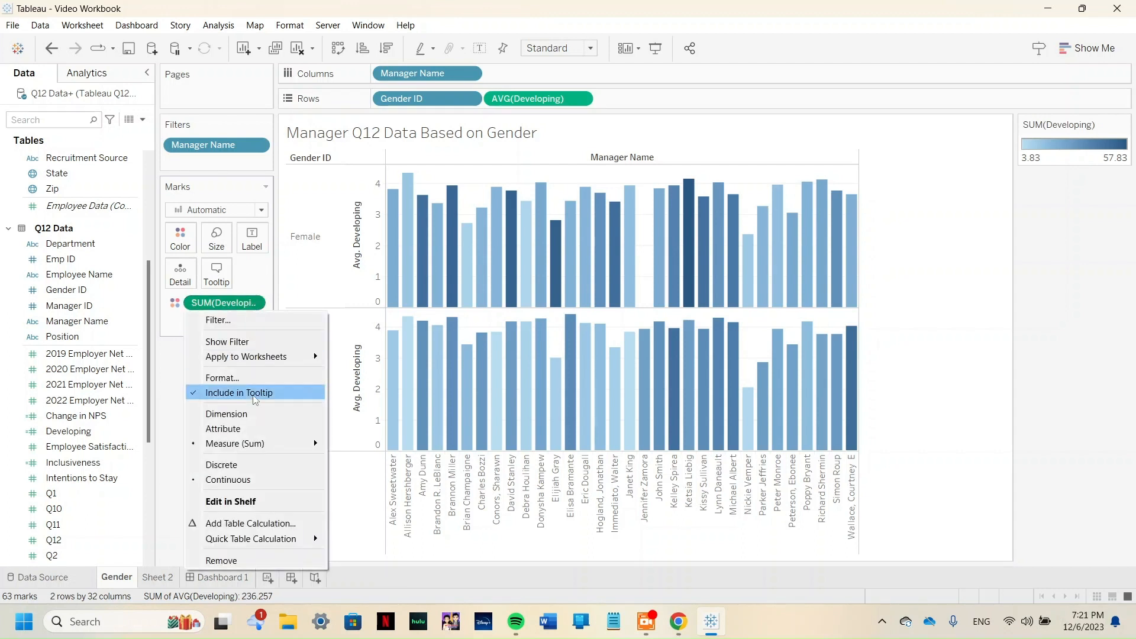
mouse_move(255, 449)
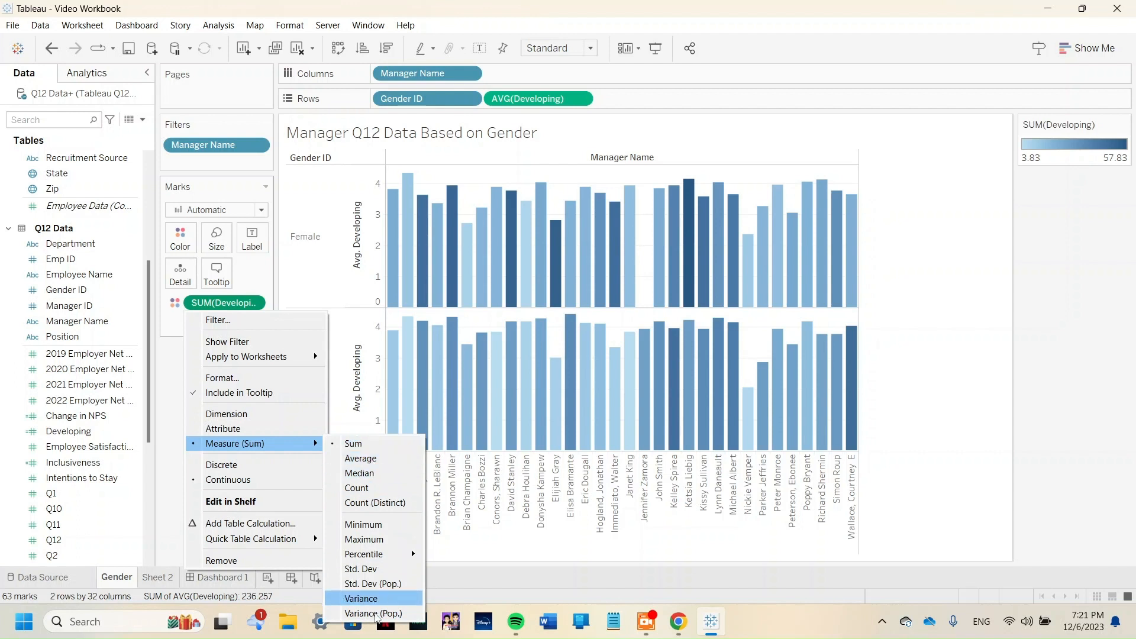
left_click(392, 459)
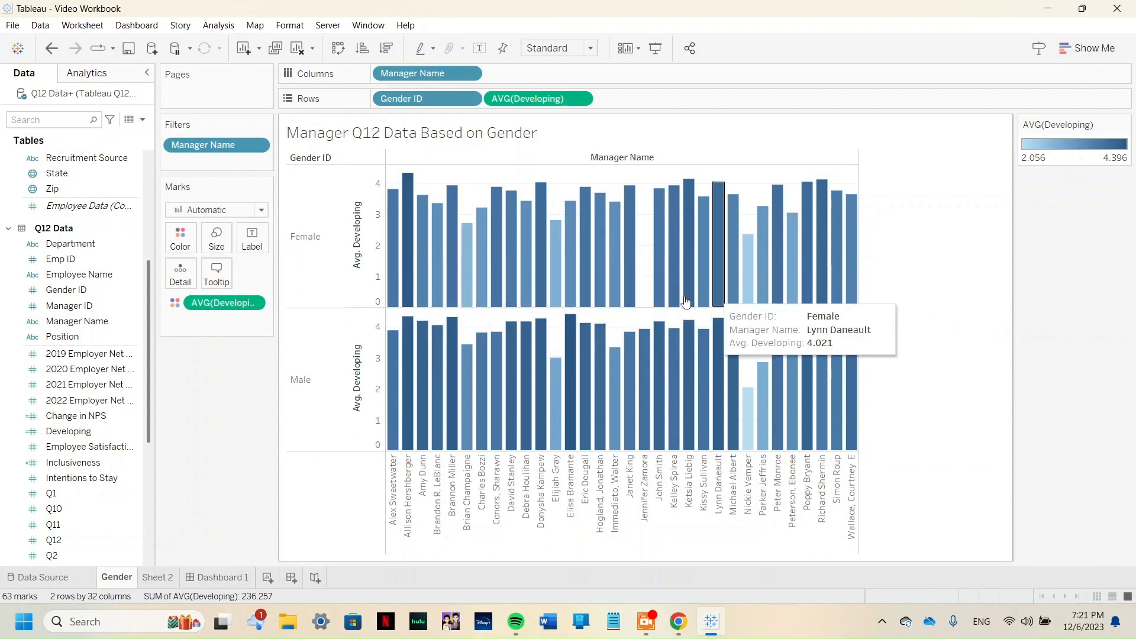
Step: Change the bars' color palette to Red-Green-White Diverging and accept it
left_click(180, 239)
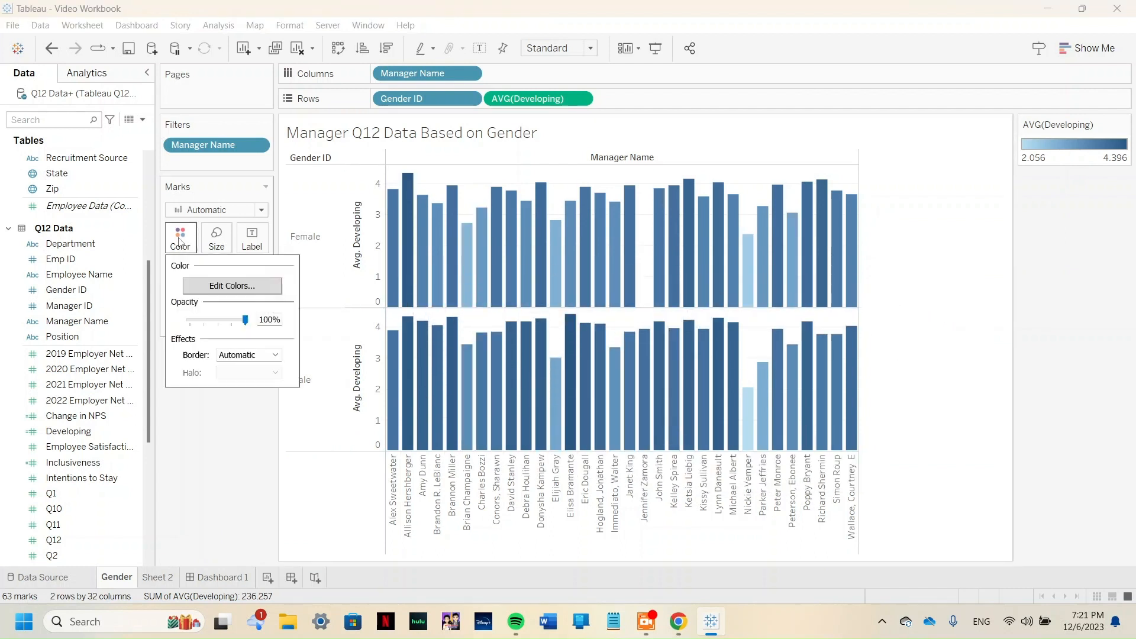
left_click(227, 286)
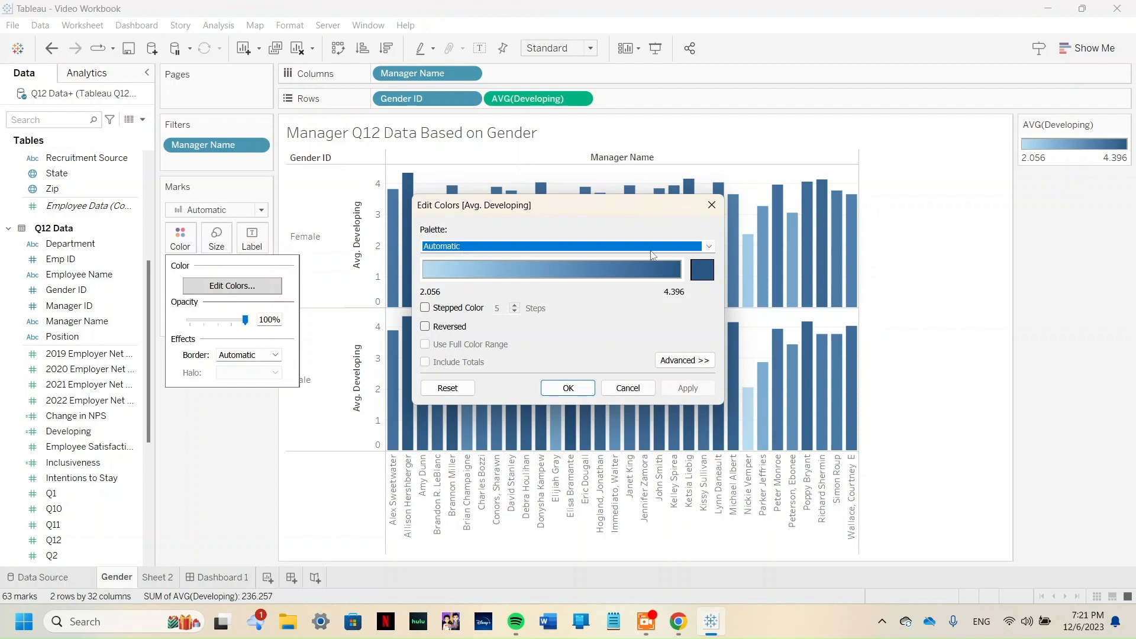
left_click(708, 247)
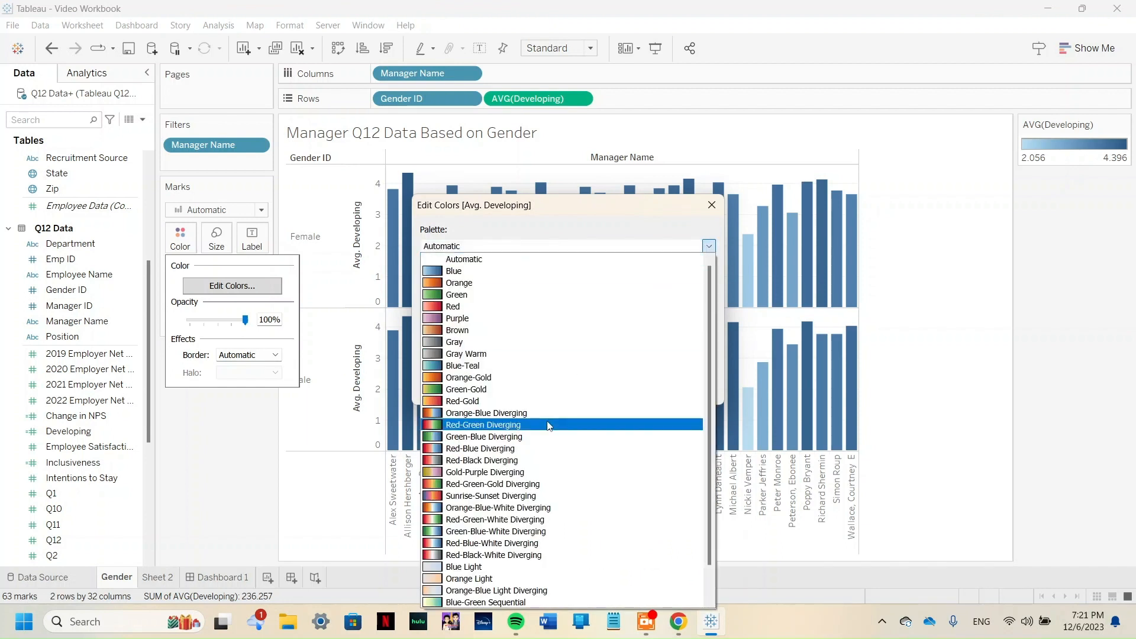
scroll(548, 425, "down", 1)
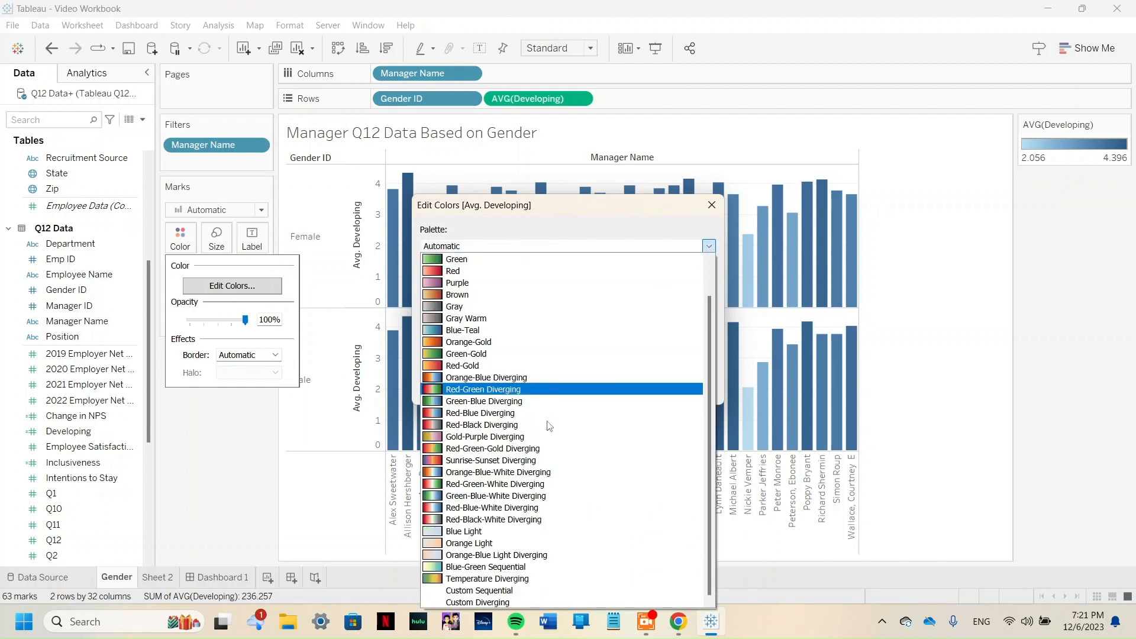
left_click(462, 484)
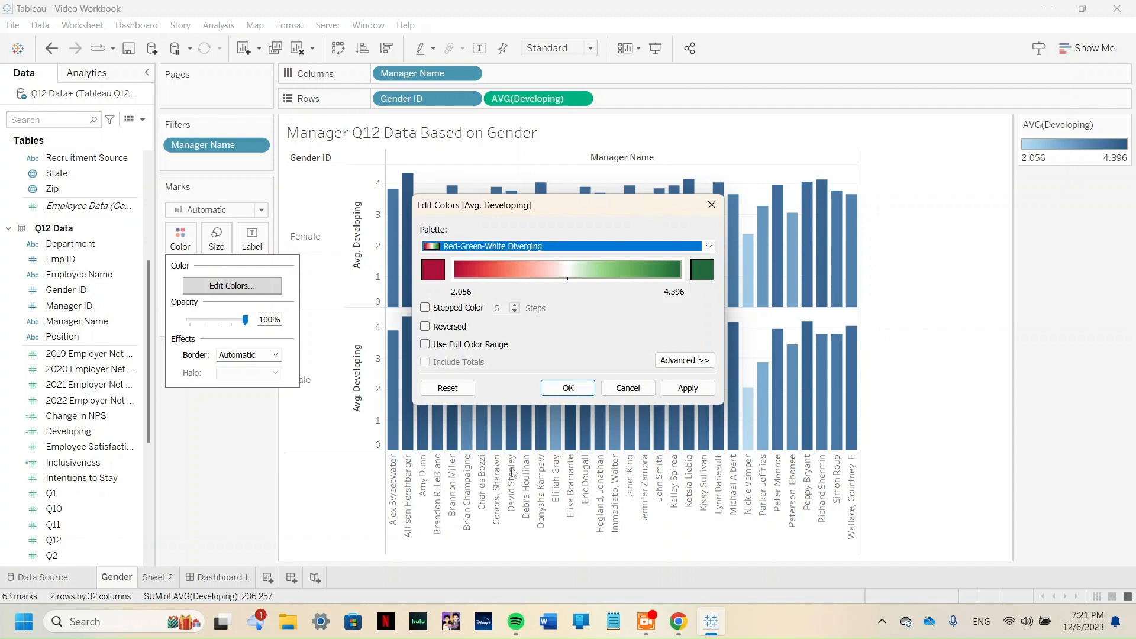
left_click(568, 388)
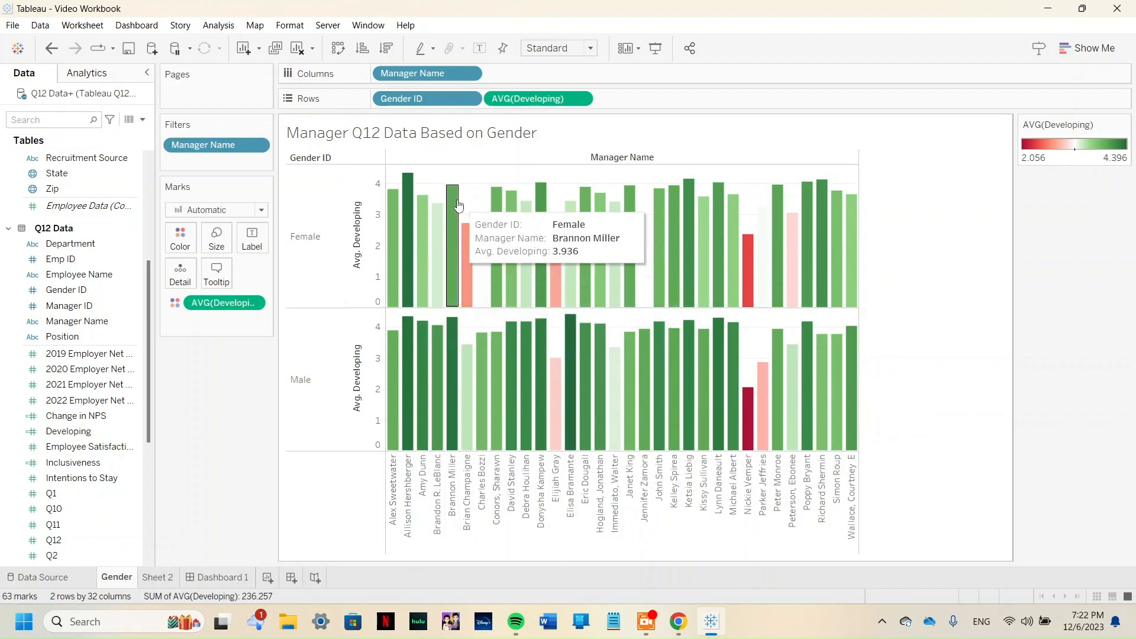
Step: Sort Manager Name with a nested sort in ascending order, based on average Developing
left_click(469, 75)
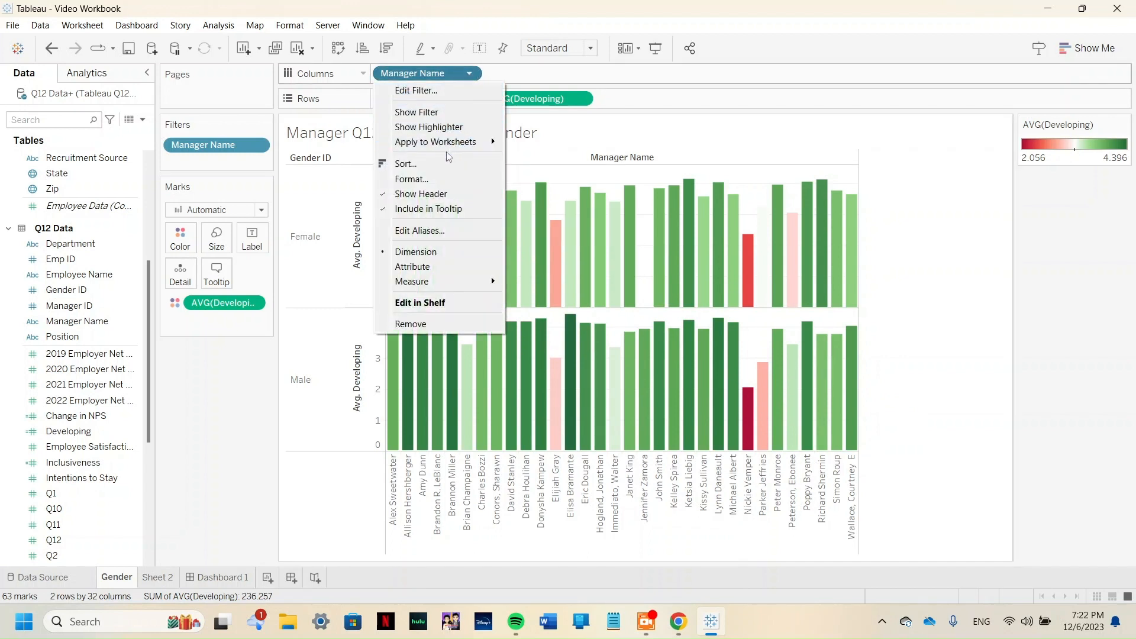
left_click(413, 165)
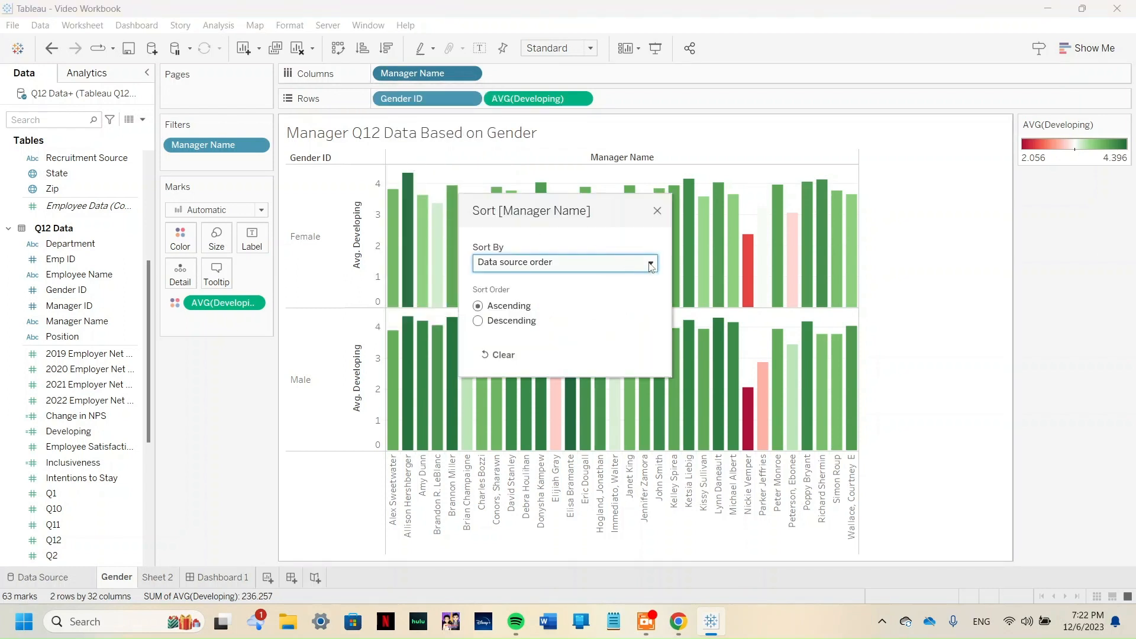
left_click(651, 265)
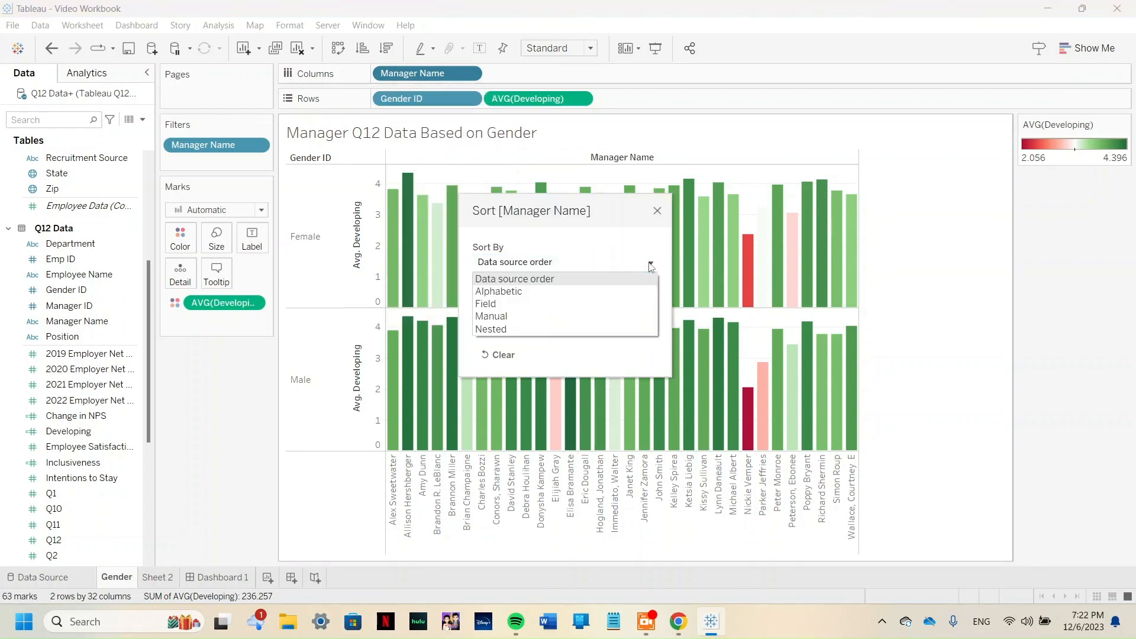
left_click(510, 330)
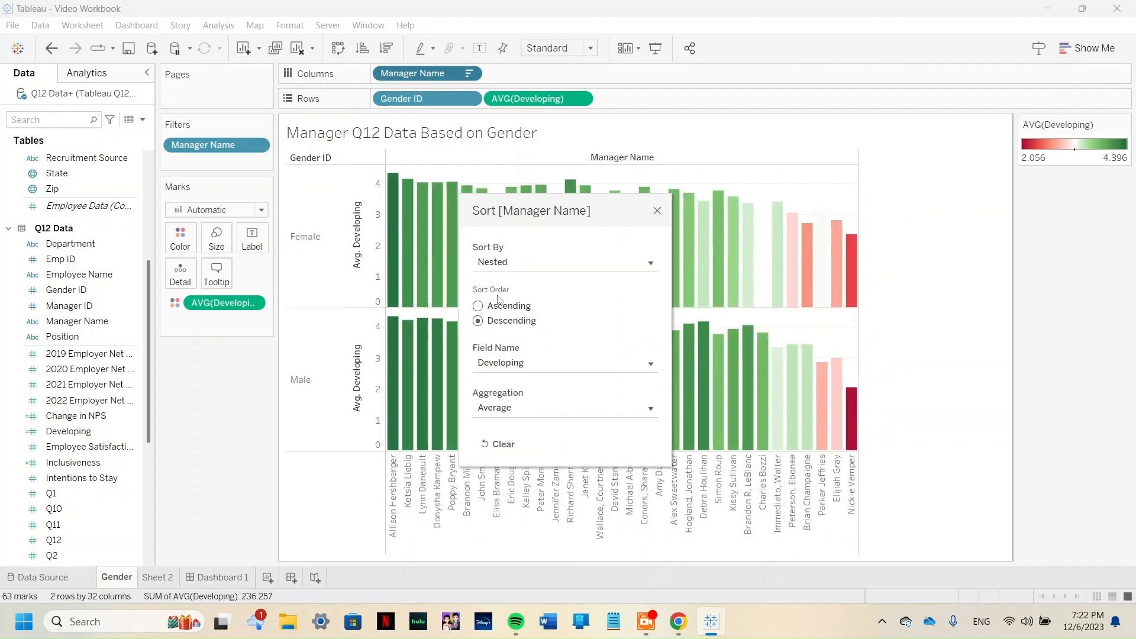
left_click(504, 306)
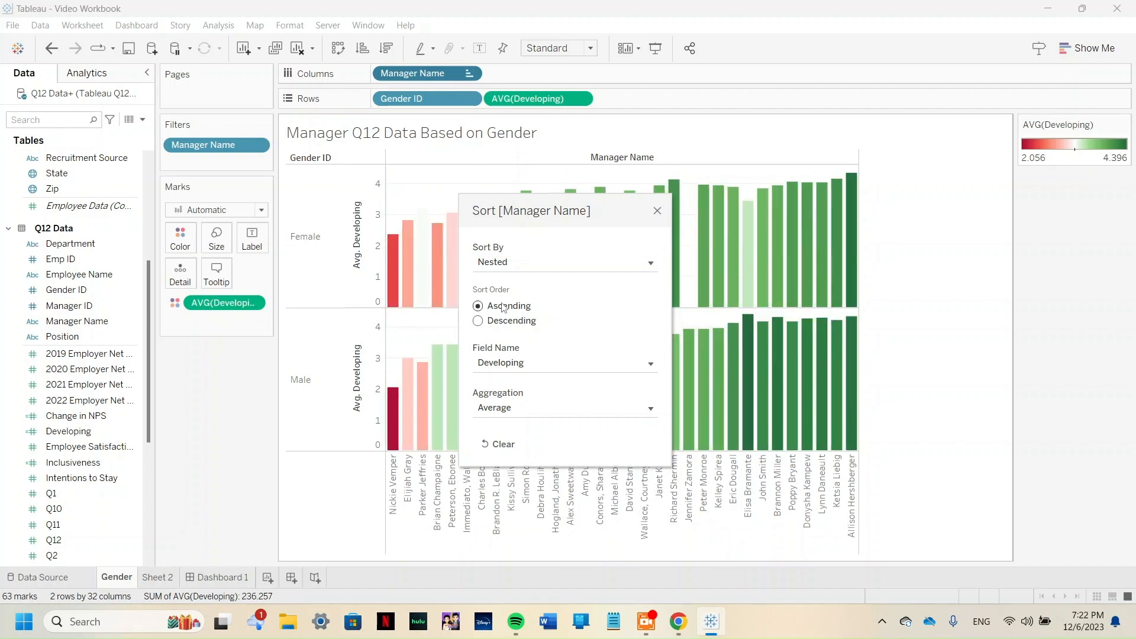
Step: Review the sort's field and aggregation choices, restore the ascending order and close the sort settings
left_click(651, 364)
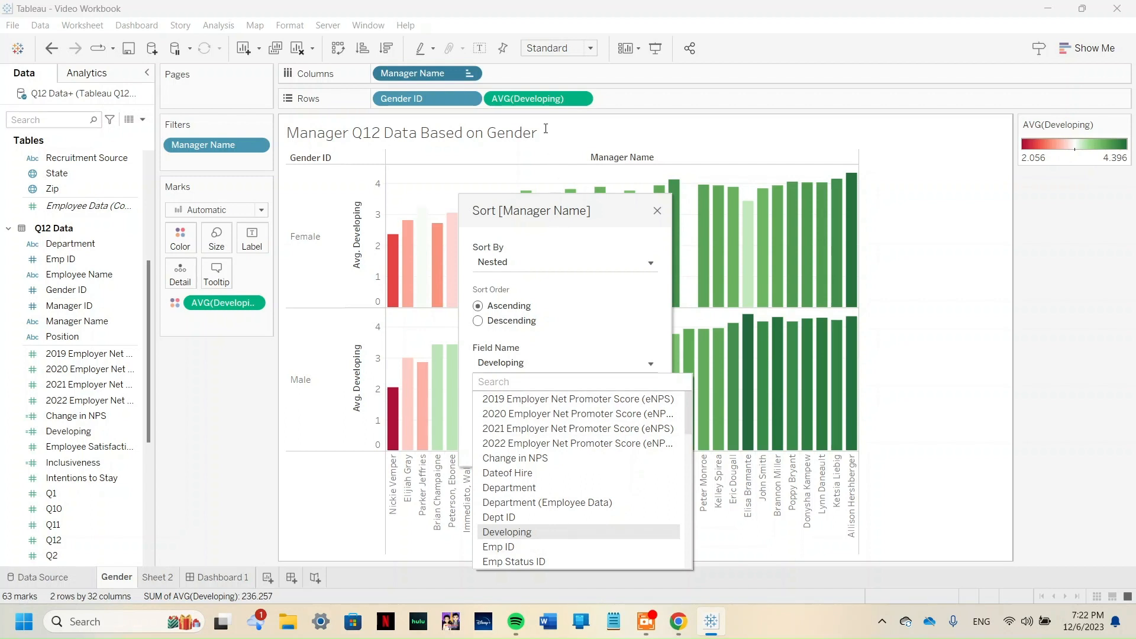
left_click(637, 328)
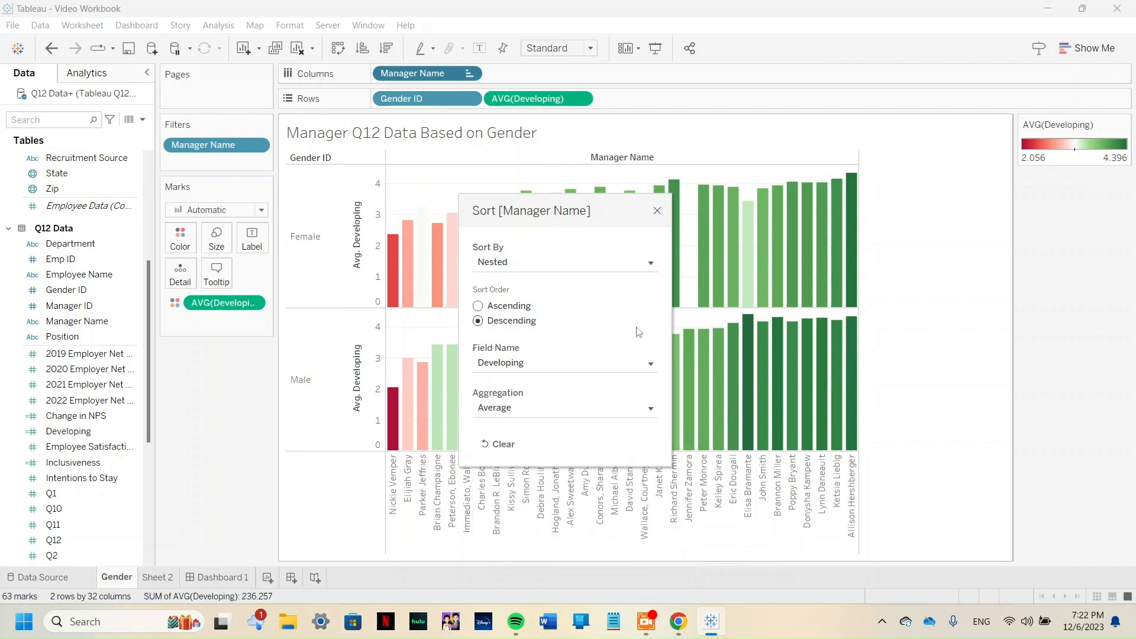
left_click(650, 409)
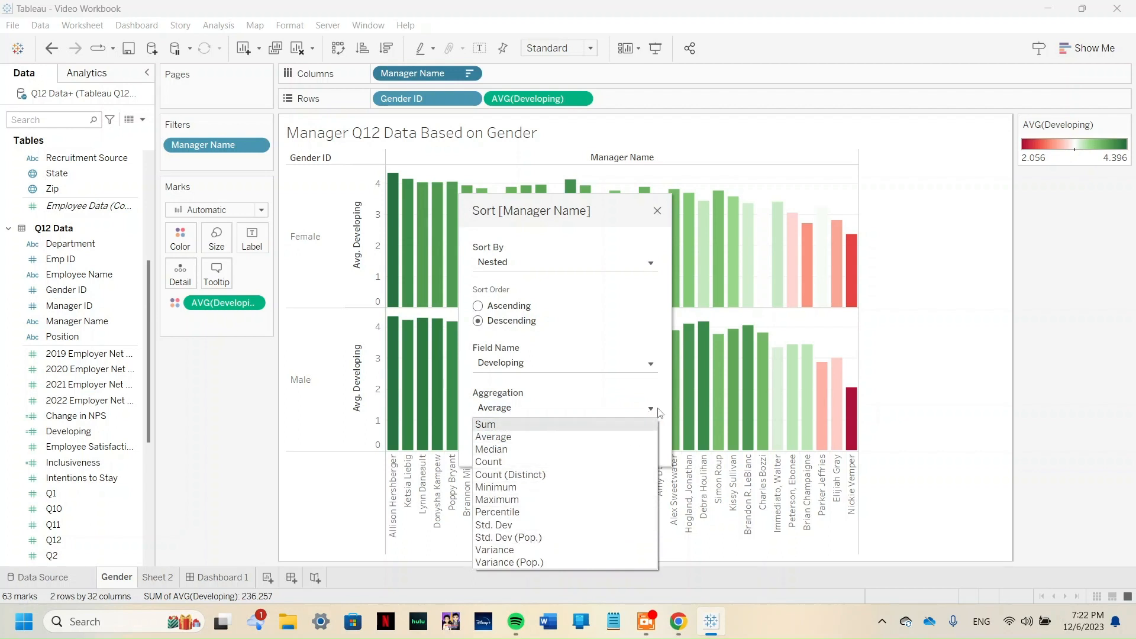
left_click(654, 391)
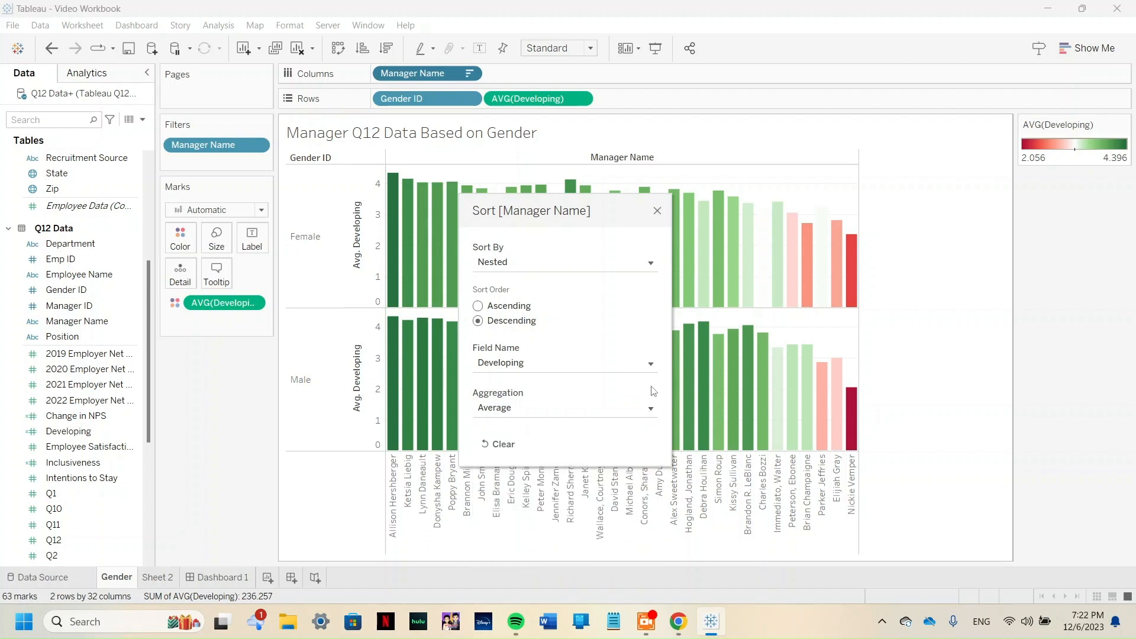
left_click(505, 309)
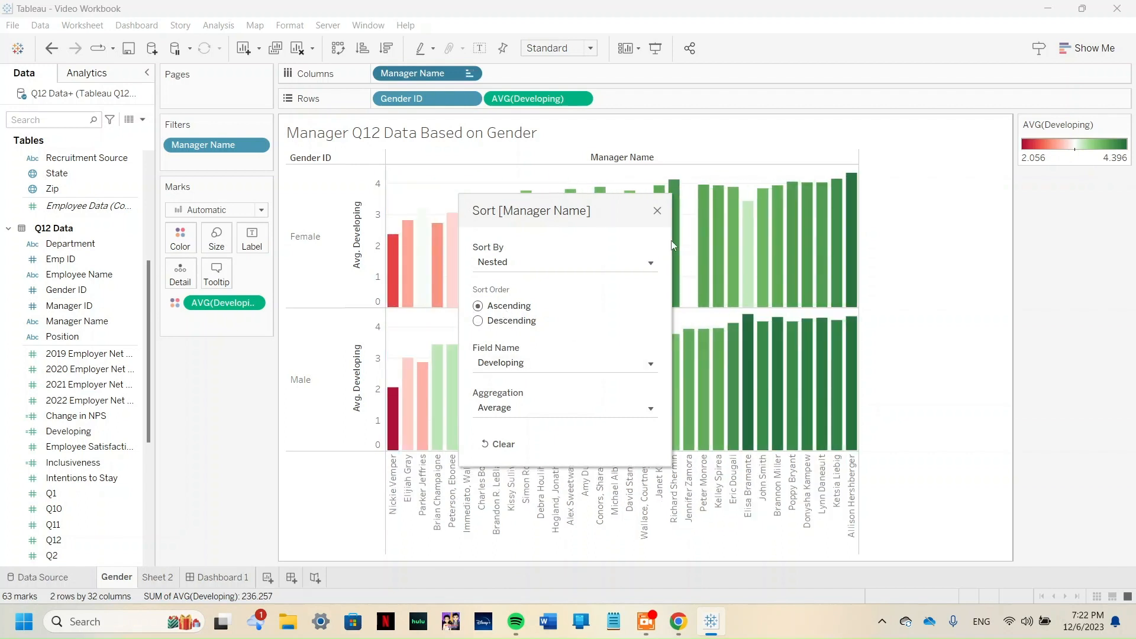
left_click(657, 212)
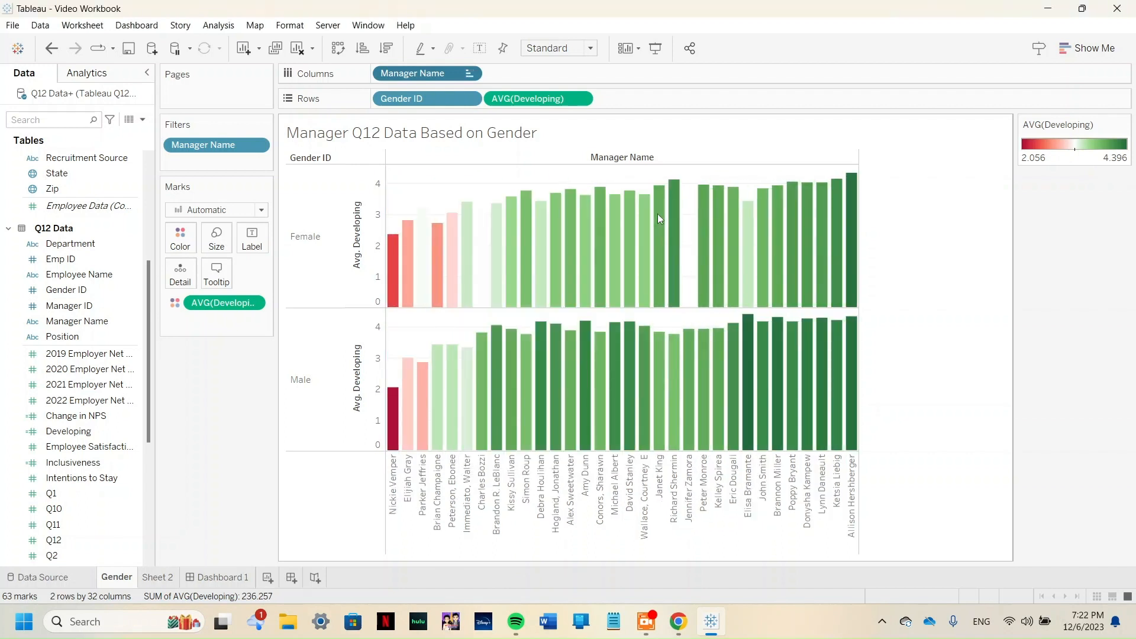